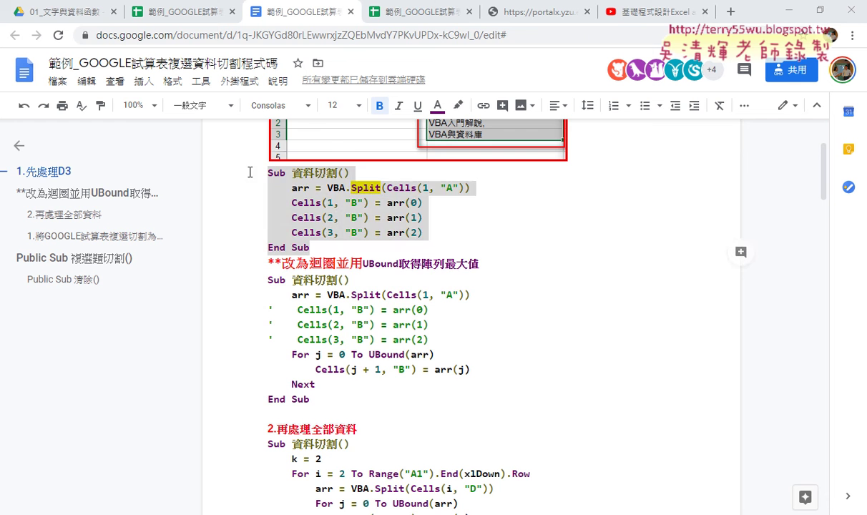
# Step: Copy the looping 資料切割 macro (k = 2 … Cells(k, "G")) from the Google Doc and return to Excel
pyautogui.scroll(-3, 356, 395)
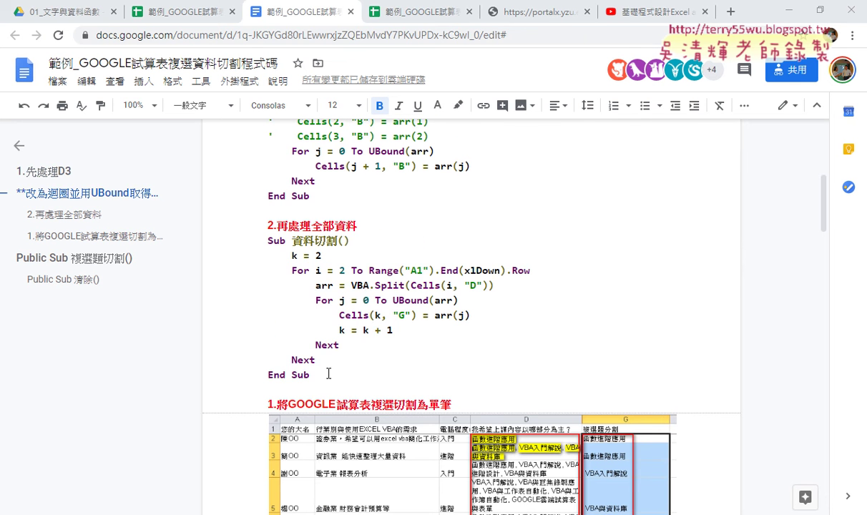
pyautogui.moveTo(322, 374); pyautogui.dragTo(254, 241)
pyautogui.hotkey('ctrl', 'c')
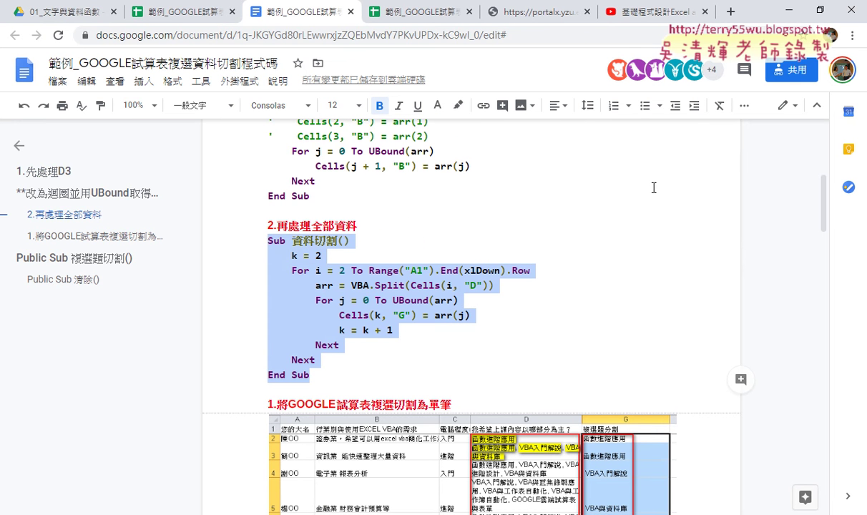
pyautogui.click(787, 12)
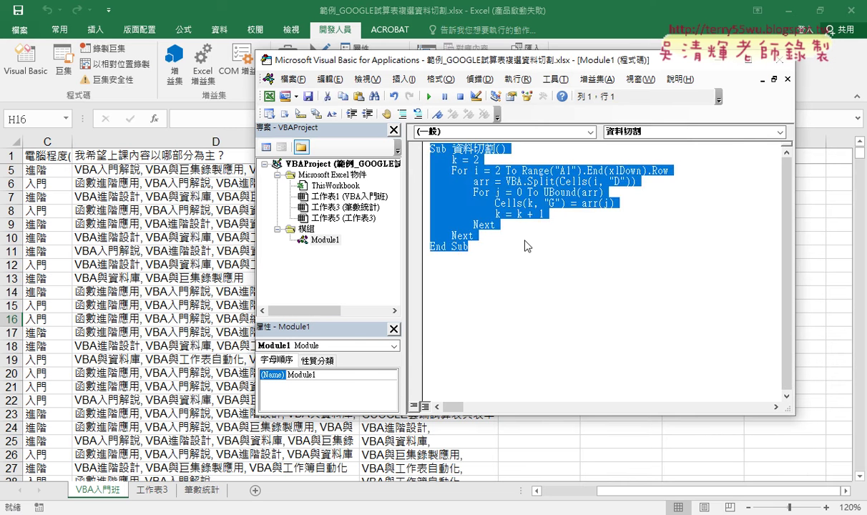
# Step: Paste the looping macro into Module1, then try the column G clear button and dismiss its error
pyautogui.hotkey('ctrl', 'v')
pyautogui.click(615, 427)
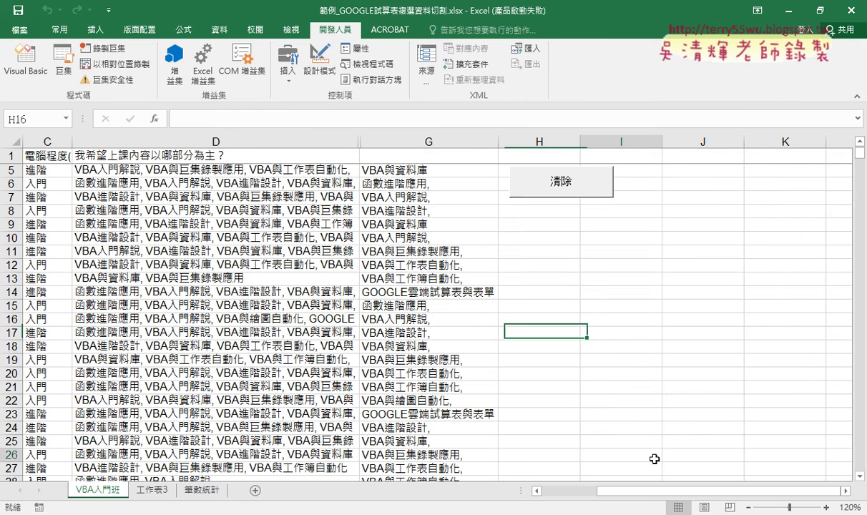
pyautogui.scroll(1, 594, 259)
pyautogui.scroll(1, 595, 258)
pyautogui.click(562, 218)
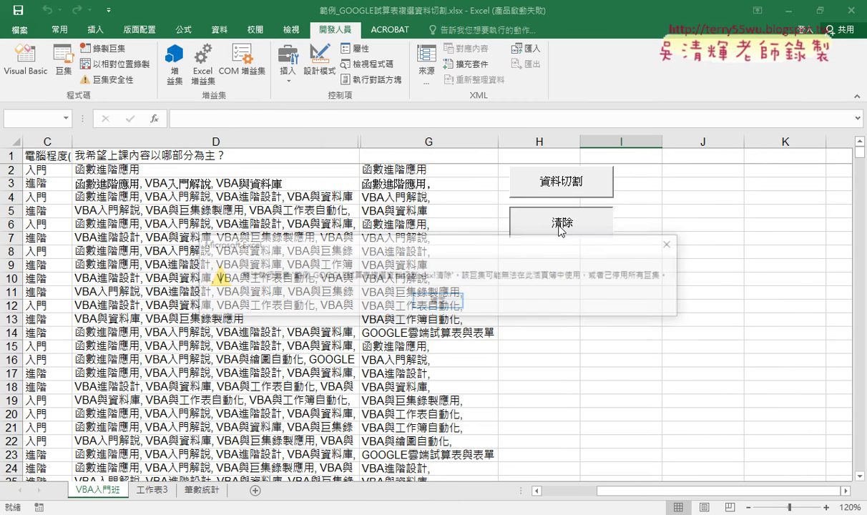
pyautogui.click(437, 300)
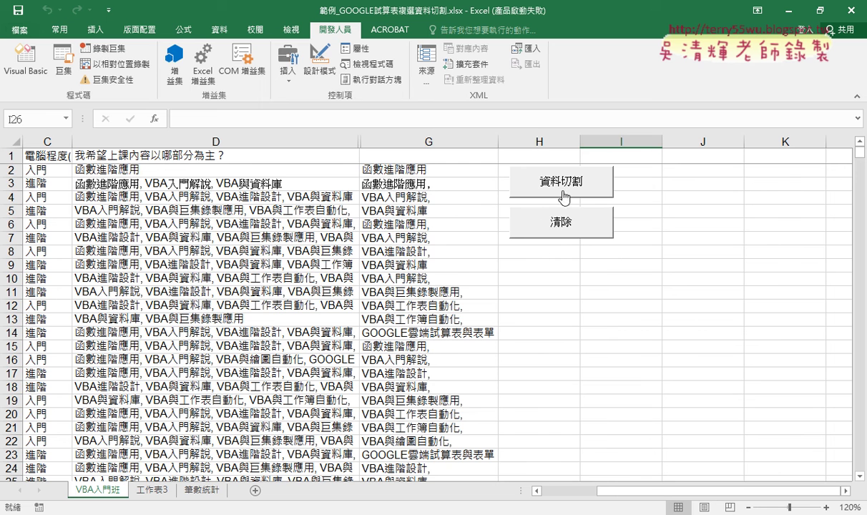
# Step: Clear the split results from G2 down to G141
pyautogui.click(397, 180)
pyautogui.click(428, 167)
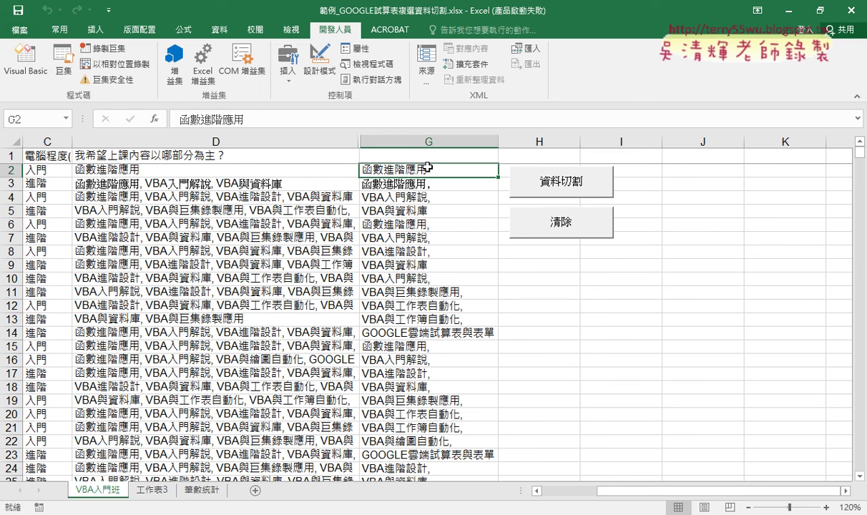
pyautogui.hotkey('ctrl', 'shift', 'Down')
pyautogui.press('Delete')
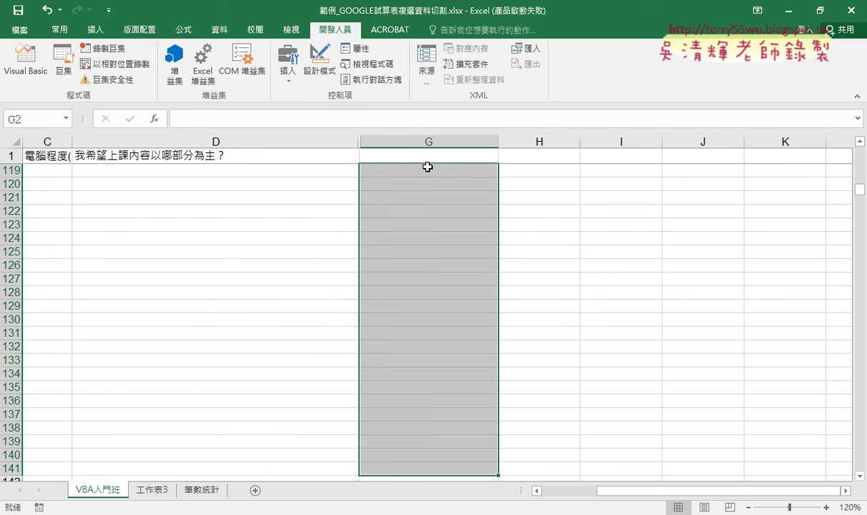
# Step: Run the 資料切割 macro to refill column G with the split course items
pyautogui.moveTo(859, 202); pyautogui.dragTo(859, 149)
pyautogui.click(565, 187)
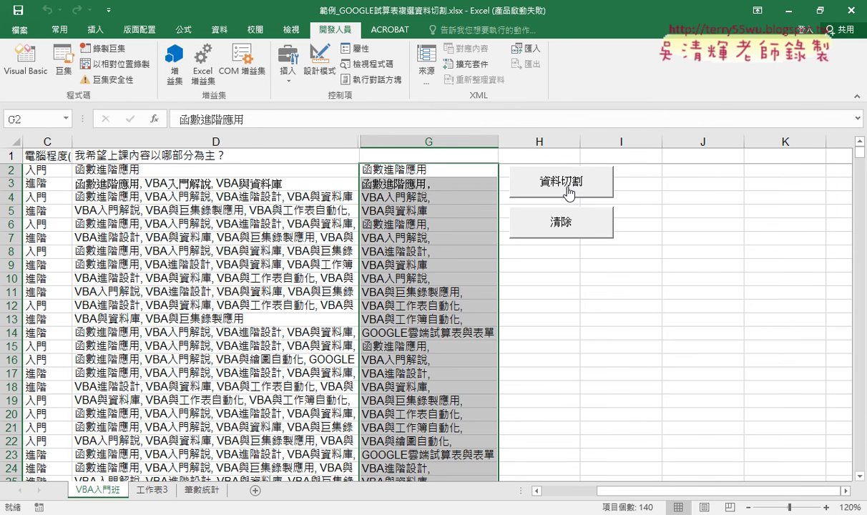
pyautogui.click(25, 61)
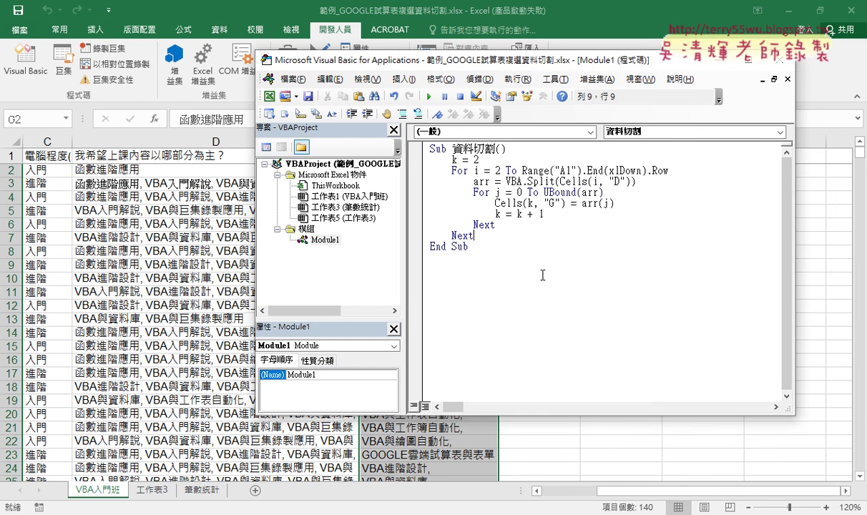
pyautogui.press('F5')
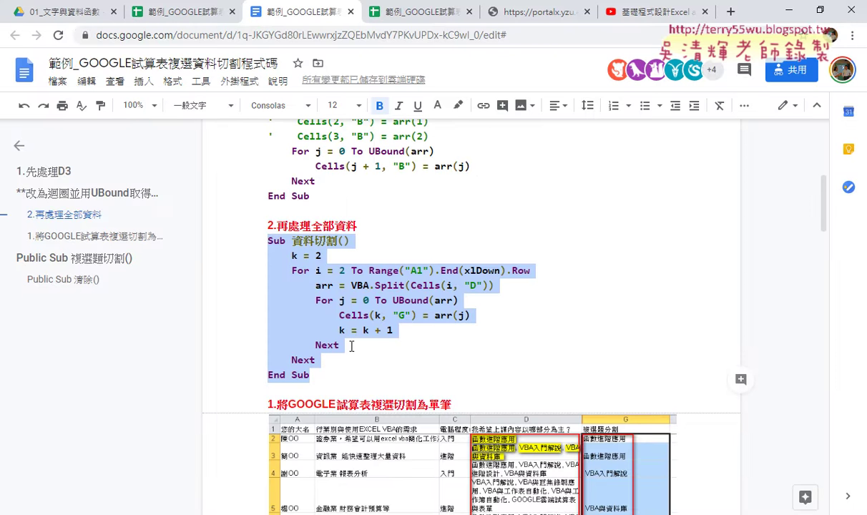
# Step: Copy the UBound loop version of 資料切割 from Google Docs and select Module1's code for replacement
pyautogui.click(354, 333)
pyautogui.scroll(3, 313, 329)
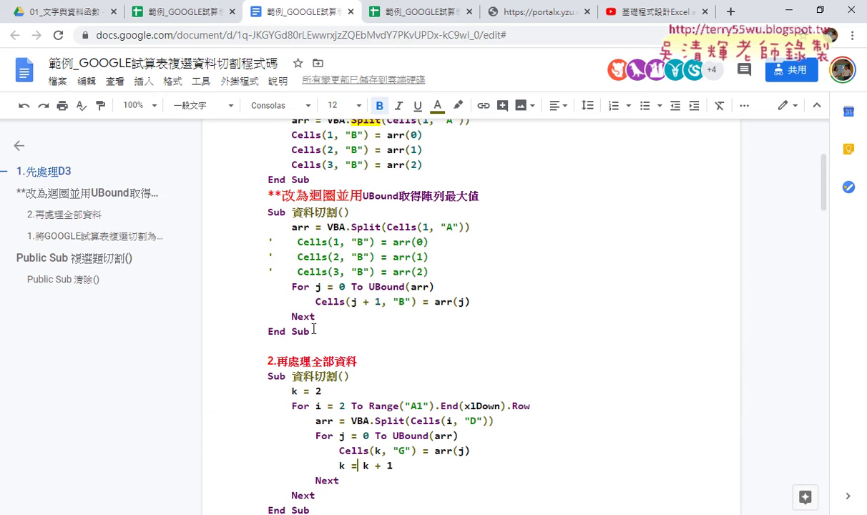
pyautogui.moveTo(313, 329)
pyautogui.mouseDown()
pyautogui.moveTo(247, 219)
pyautogui.moveTo(262, 217)
pyautogui.mouseUp()
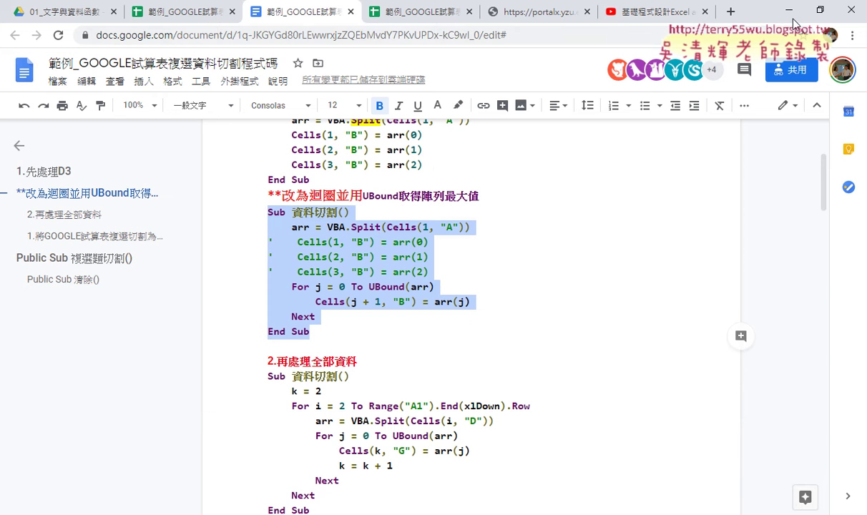
pyautogui.hotkey('alt', 'Tab')
pyautogui.moveTo(470, 247); pyautogui.dragTo(429, 148)
# Step: Paste the UBound-loop code and delete its three commented-out Cells lines
pyautogui.hotkey('ctrl', 'z')
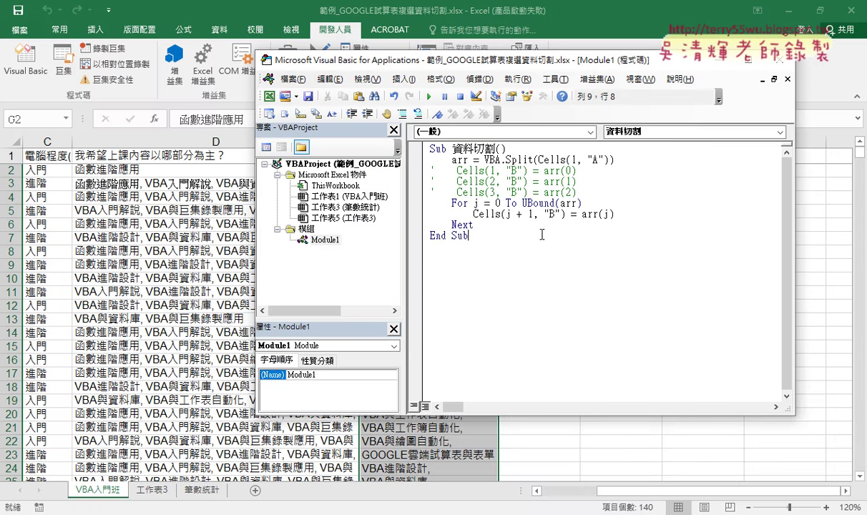
pyautogui.moveTo(415, 193); pyautogui.dragTo(413, 176)
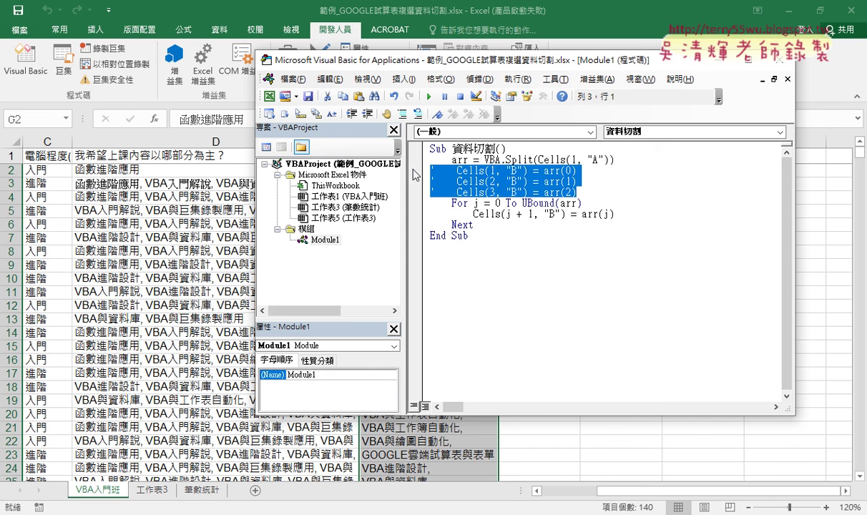
pyautogui.press('Delete')
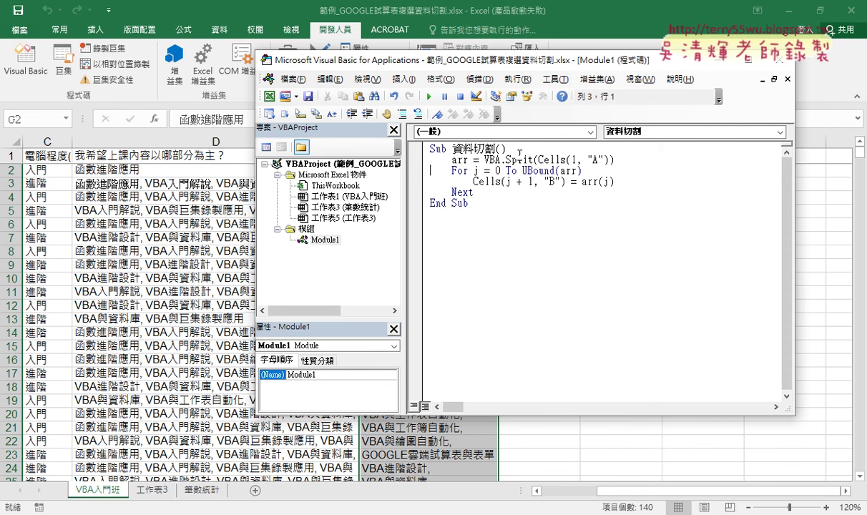
# Step: Insert blank lines below the 資料切割 Sub line
pyautogui.click(492, 147)
pyautogui.press('Return')
pyautogui.press('Return')
pyautogui.press('Return')
pyautogui.press('Up')
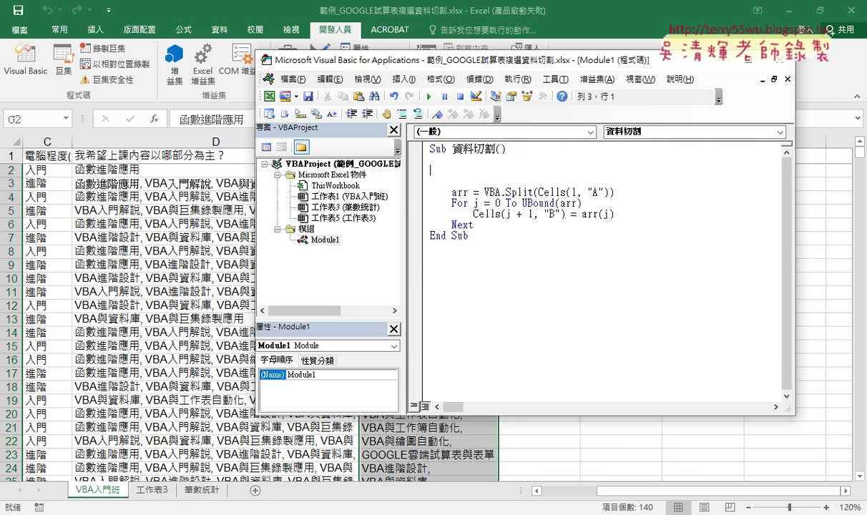
pyautogui.click(431, 158)
pyautogui.moveTo(401, 188); pyautogui.dragTo(319, 188)
pyautogui.moveTo(379, 65); pyautogui.dragTo(620, 72)
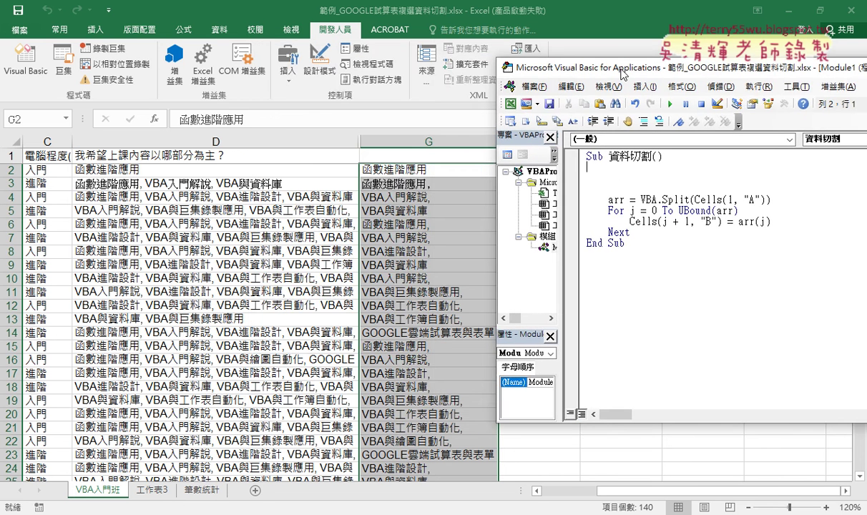
# Step: Clear column G's split results from G2 to G141
pyautogui.click(410, 171)
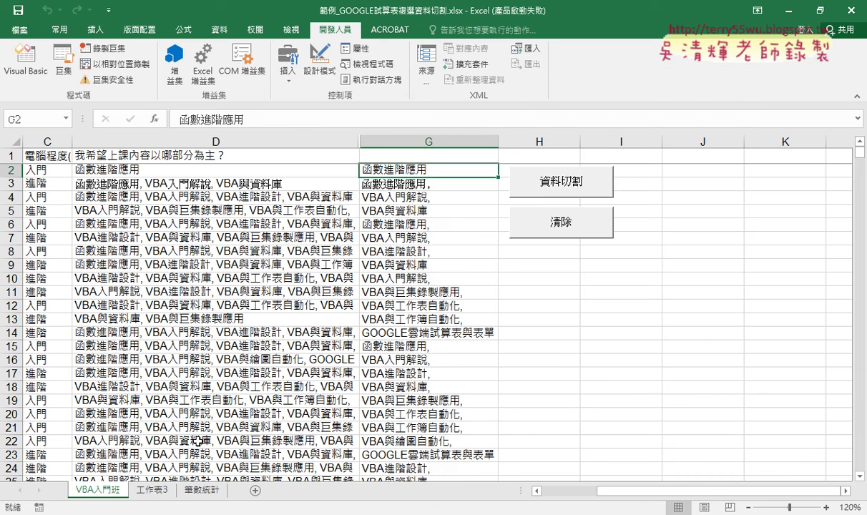
pyautogui.hotkey('ctrl', 'shift', 'Down')
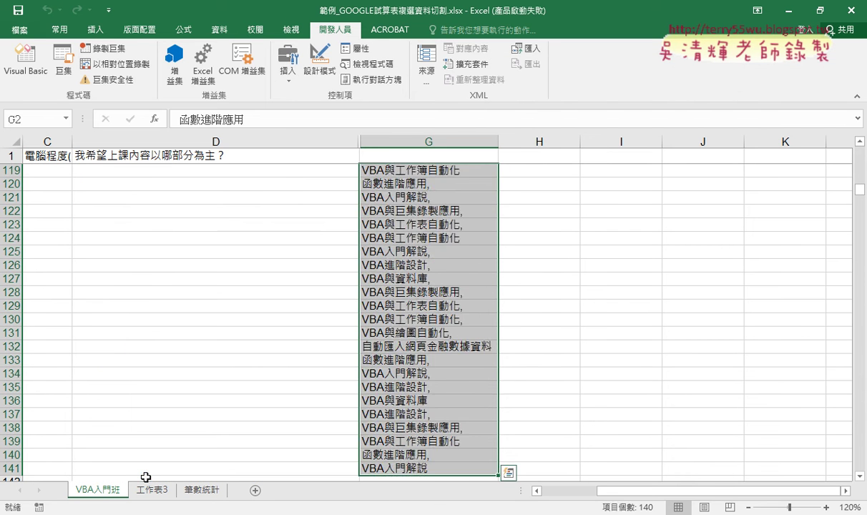
pyautogui.press('Delete')
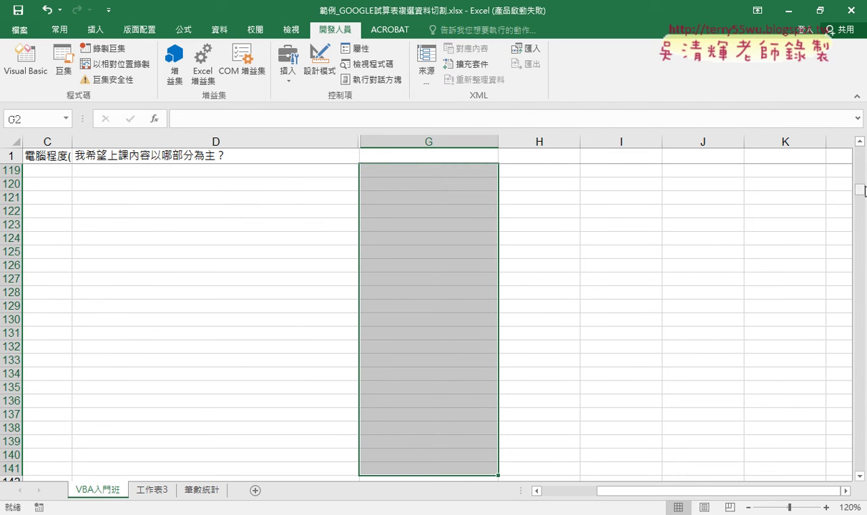
pyautogui.hotkey('ctrl', 'BackSpace')
# Step: Type the outer loop For i = 2 To Range("A1").End(xlDown).Row with a matching Next below it
pyautogui.click(25, 61)
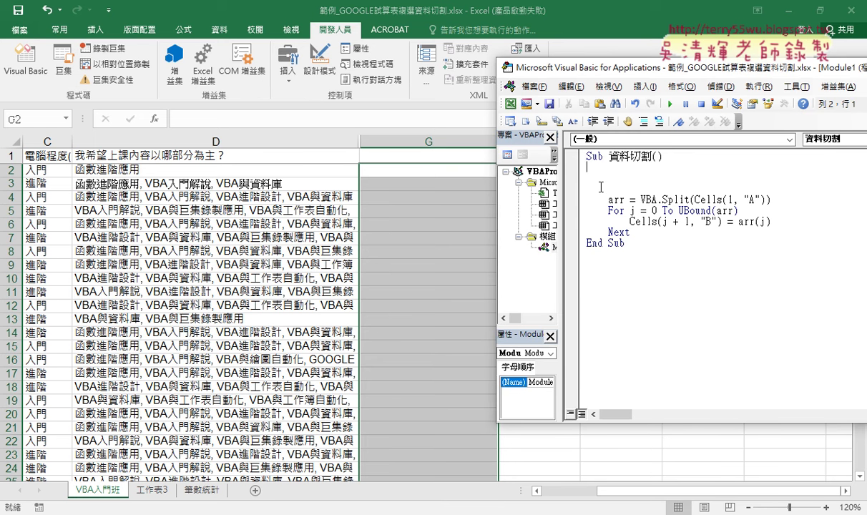
pyautogui.press('Tab')
pyautogui.write('f')
pyautogui.write('or i')
pyautogui.write('=2 to ')
pyautogui.write('range(')
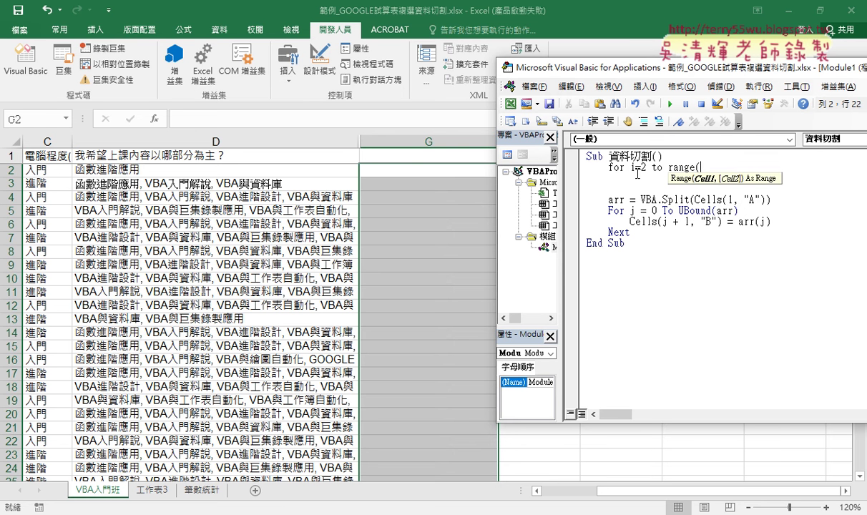
pyautogui.write('"A1')
pyautogui.write('").')
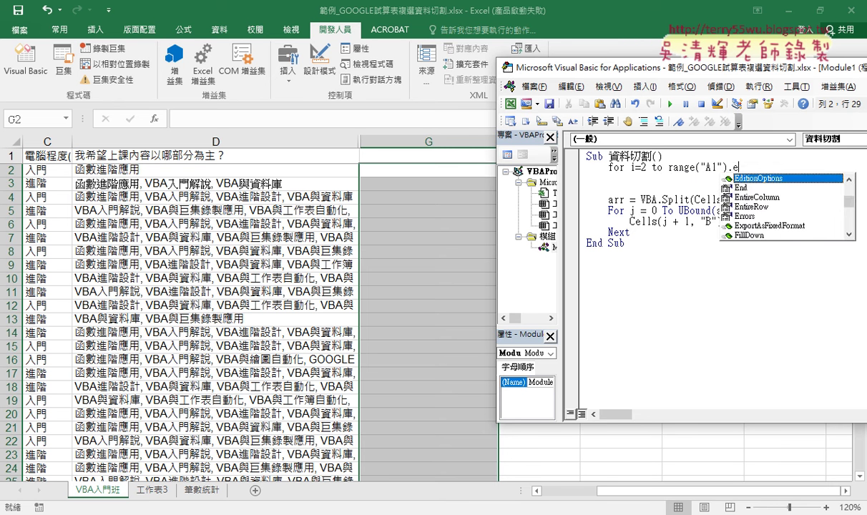
pyautogui.write('e')
pyautogui.press('space')
pyautogui.write('(')
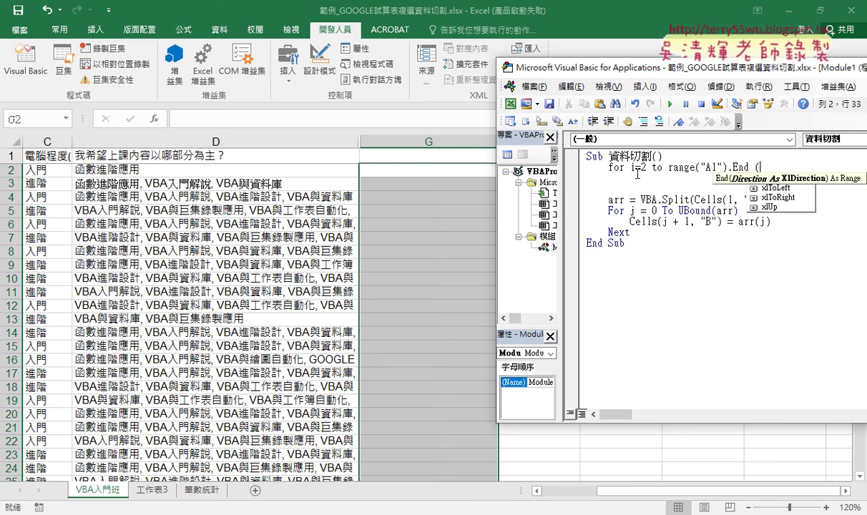
pyautogui.write('xlD ).')
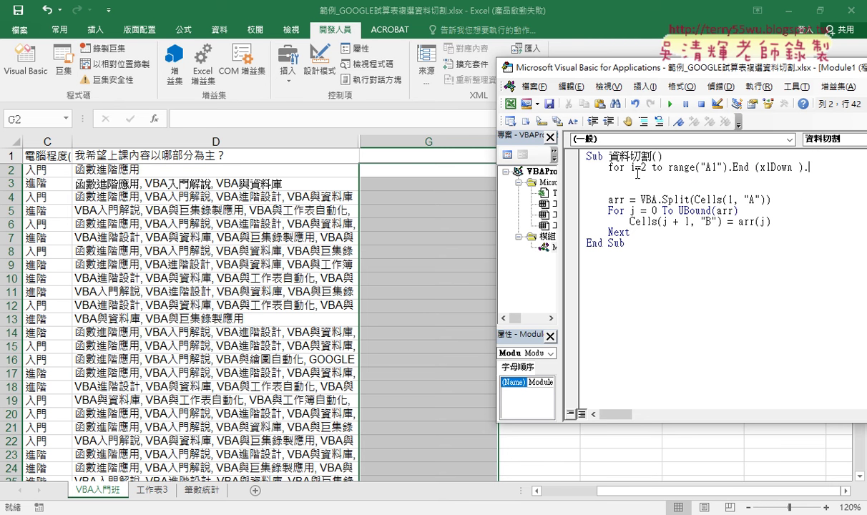
pyautogui.write('row')
pyautogui.press('Return')
pyautogui.press('Return')
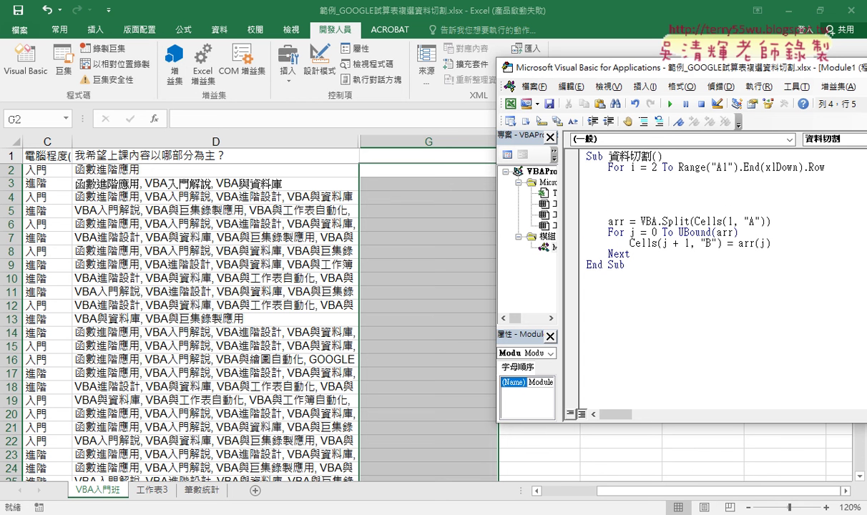
pyautogui.write('next')
pyautogui.press('Up')
# Step: Change the Split source column from A to D and the output column from B to G
pyautogui.moveTo(630, 254)
pyautogui.mouseDown()
pyautogui.moveTo(584, 231)
pyautogui.moveTo(584, 221)
pyautogui.mouseUp()
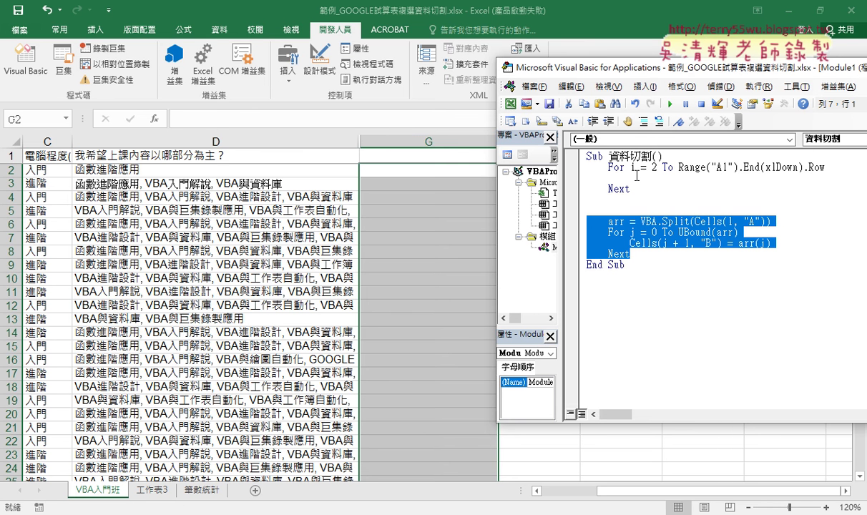
pyautogui.click(675, 250)
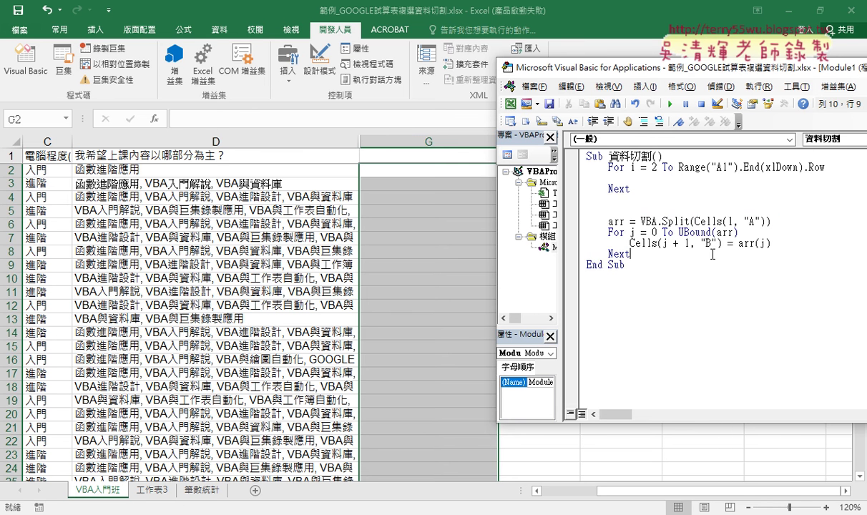
pyautogui.doubleClick(751, 221)
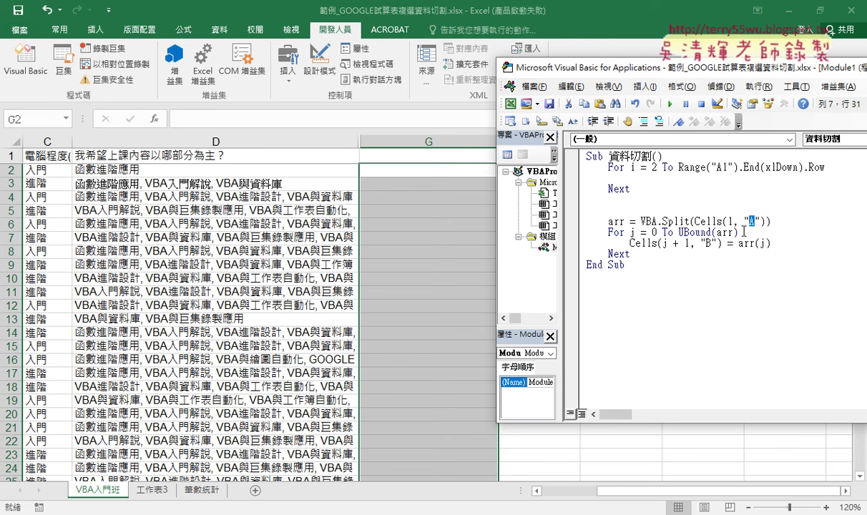
pyautogui.write('D')
pyautogui.doubleClick(708, 244)
pyautogui.write('G')
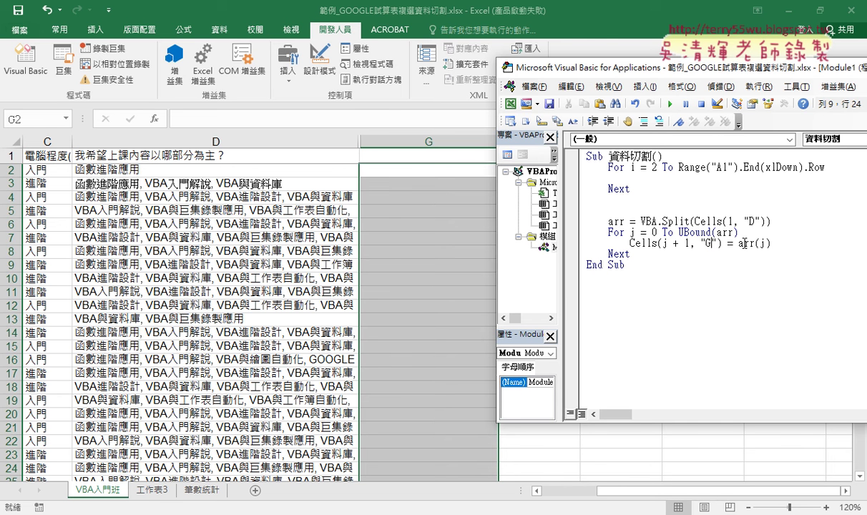
# Step: Review the D and G columns and the inner loop variable j in Cells(j + 1, "G")
pyautogui.doubleClick(750, 222)
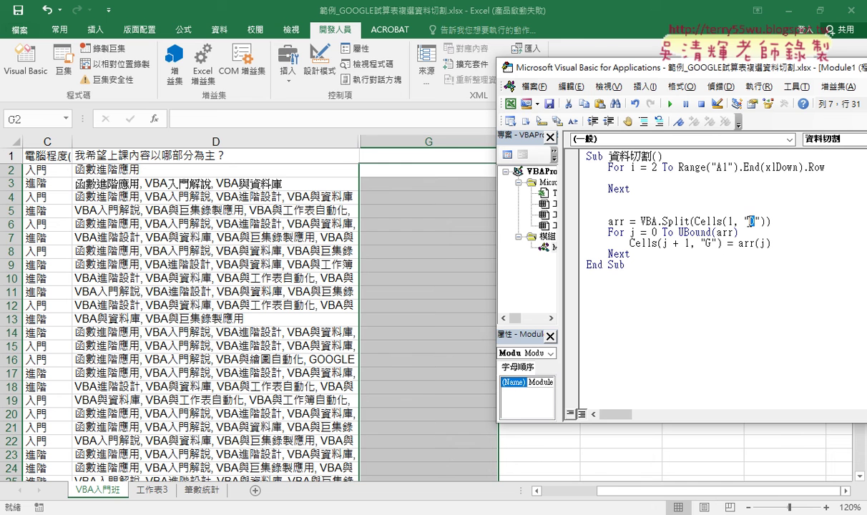
pyautogui.doubleClick(707, 243)
pyautogui.moveTo(630, 254); pyautogui.dragTo(552, 217)
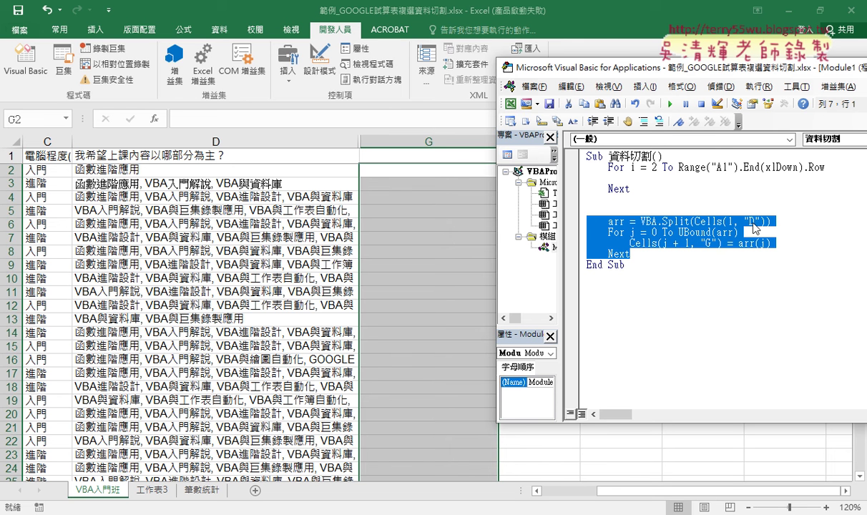
pyautogui.doubleClick(632, 231)
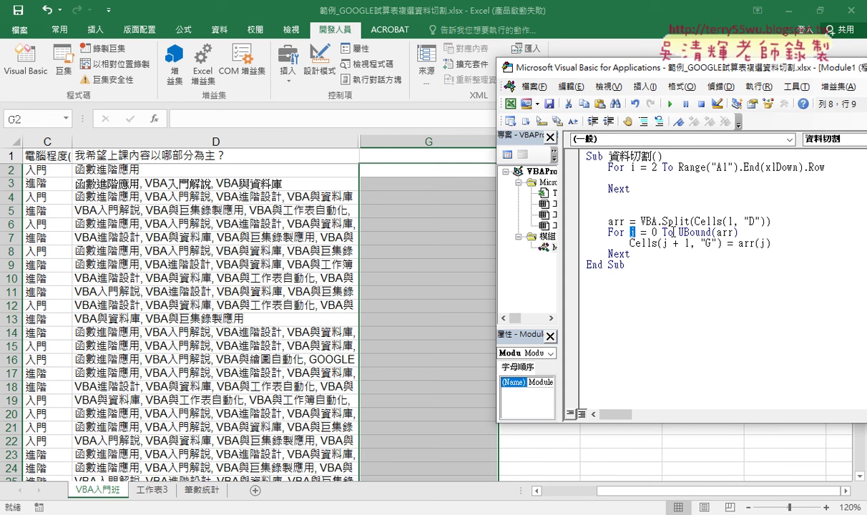
pyautogui.doubleClick(665, 243)
pyautogui.doubleClick(633, 231)
# Step: Move the Split/For j block inside the For i loop and delete the leftover blank lines
pyautogui.click(636, 254)
pyautogui.moveTo(636, 254)
pyautogui.mouseDown()
pyautogui.moveTo(572, 219)
pyautogui.moveTo(587, 179)
pyautogui.mouseUp()
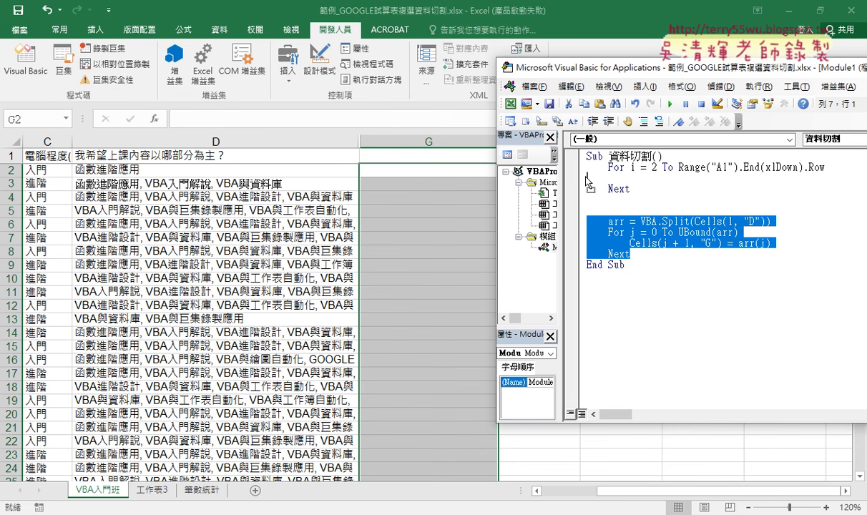
pyautogui.moveTo(587, 179); pyautogui.dragTo(587, 179)
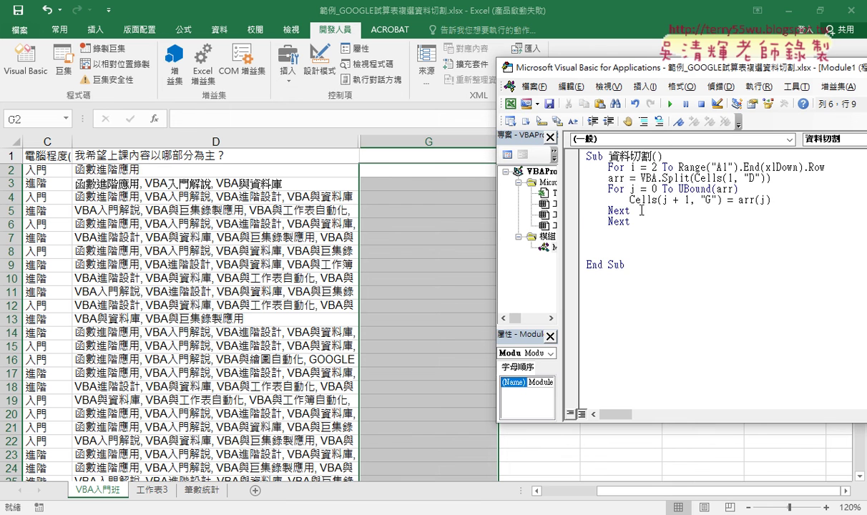
pyautogui.moveTo(630, 210); pyautogui.dragTo(584, 180)
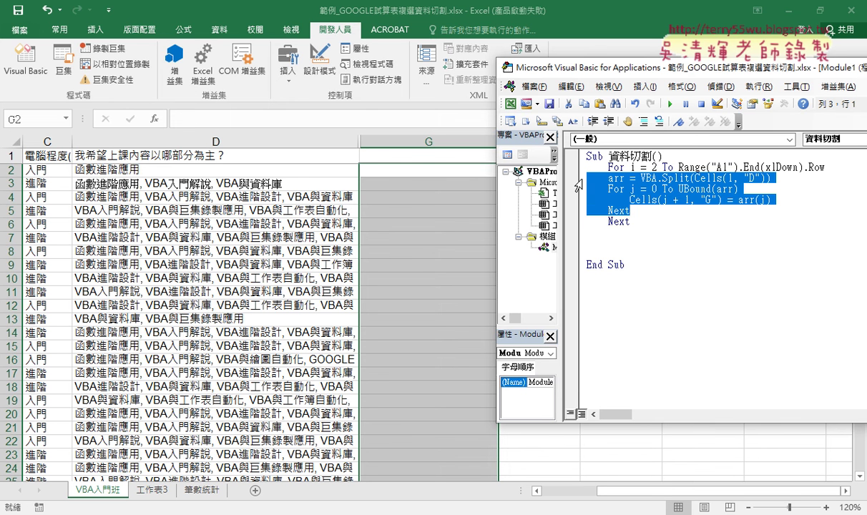
pyautogui.press('Tab')
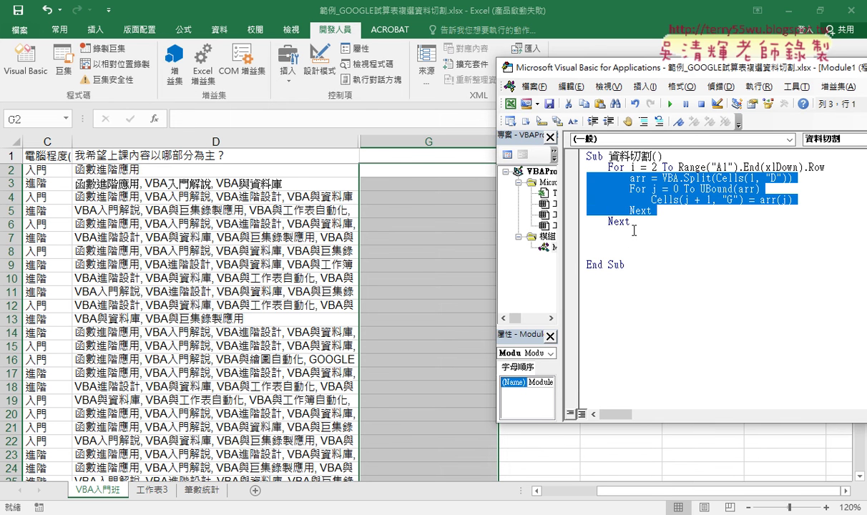
pyautogui.moveTo(633, 221); pyautogui.dragTo(627, 256)
pyautogui.press('Delete')
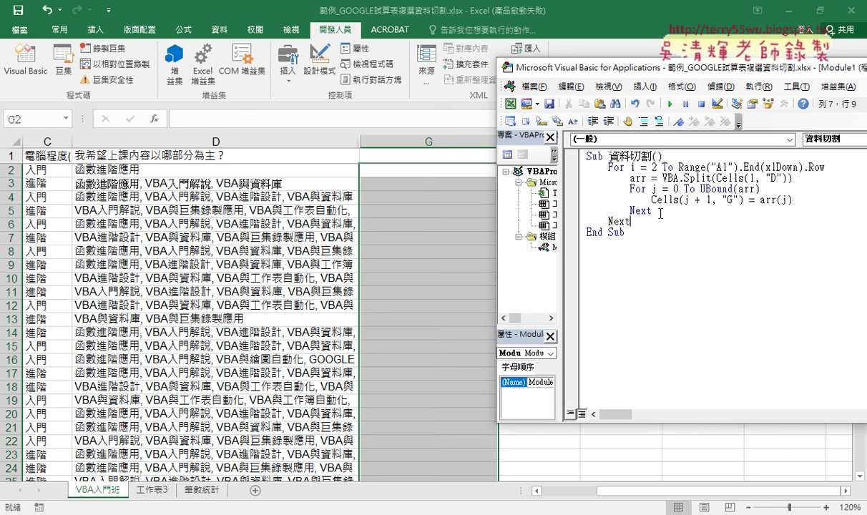
# Step: Fix the indentation so the Split line and For j loop sit one level inside For i
pyautogui.moveTo(661, 214); pyautogui.dragTo(572, 186)
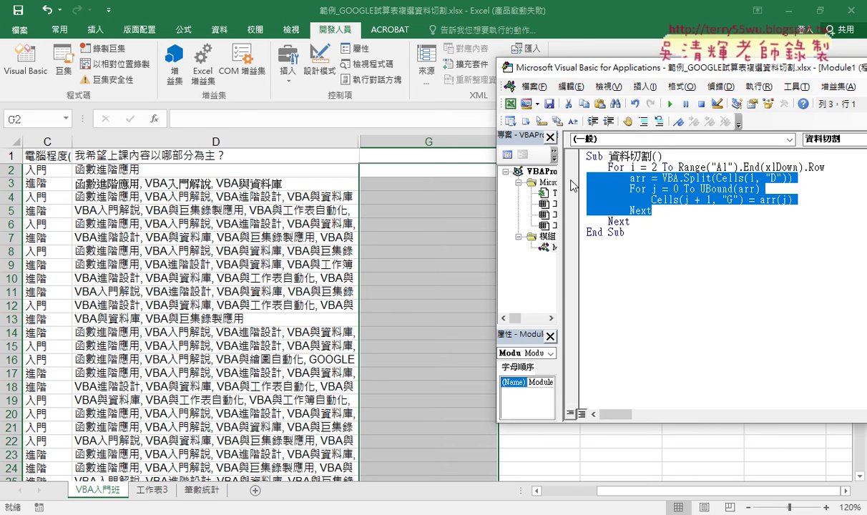
pyautogui.hotkey('shift', 'Tab')
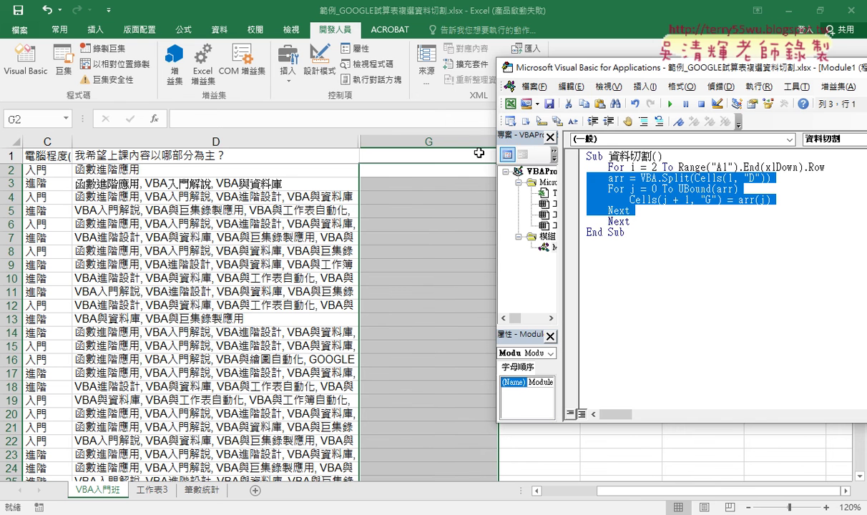
pyautogui.moveTo(631, 221); pyautogui.dragTo(578, 168)
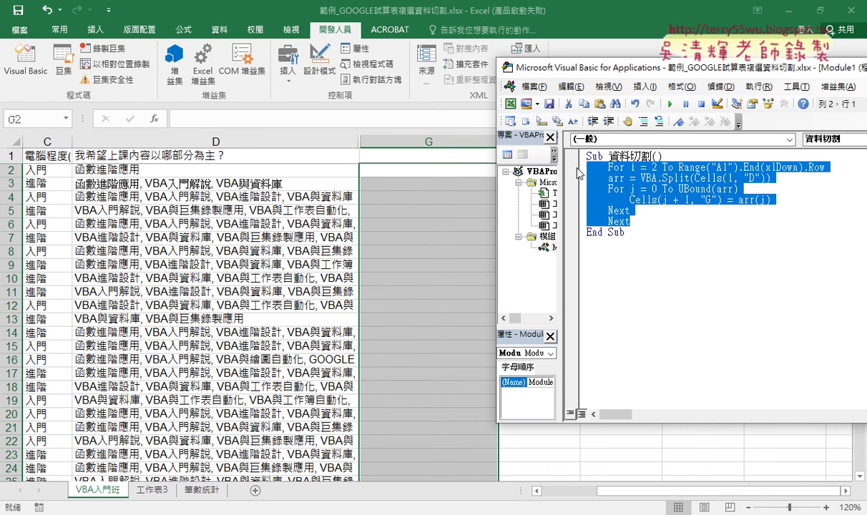
pyautogui.hotkey('shift', 'Tab')
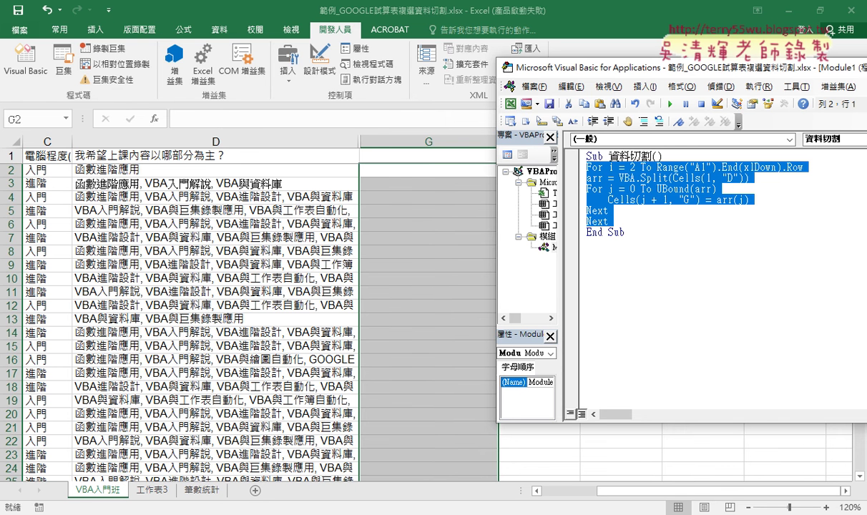
pyautogui.hotkey('shift', 'Tab')
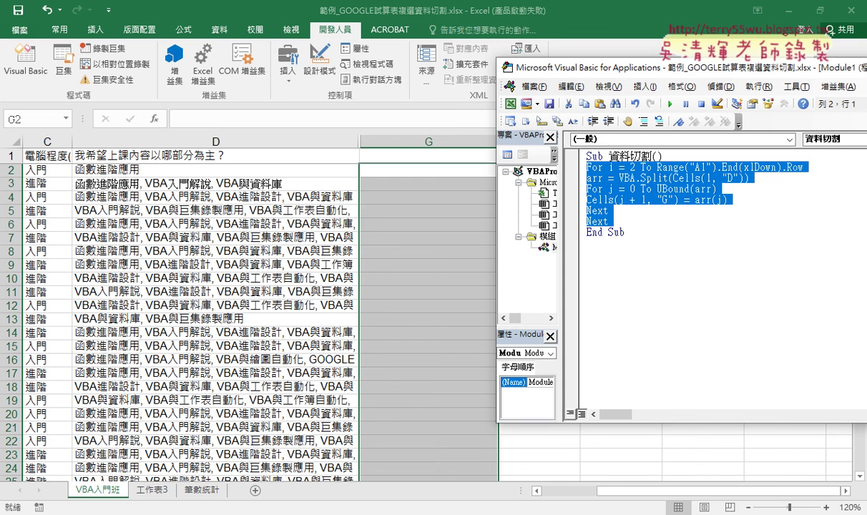
pyautogui.press('Tab')
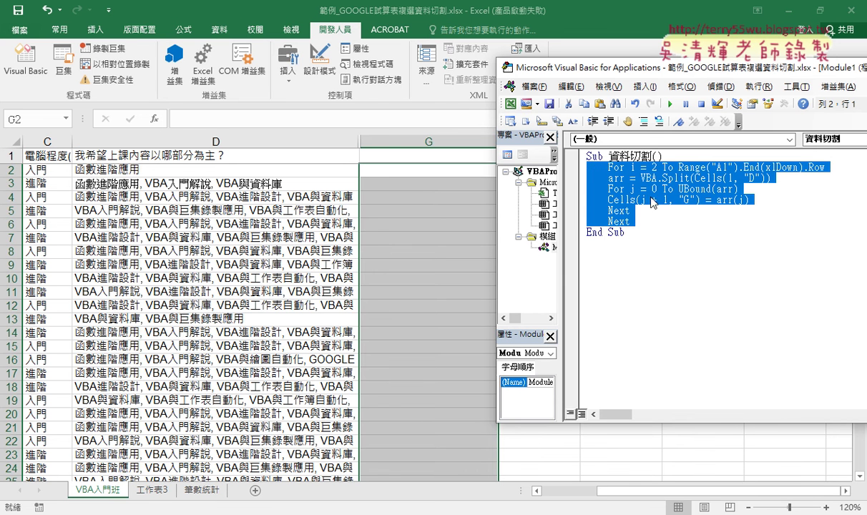
pyautogui.click(623, 209)
pyautogui.click(608, 200)
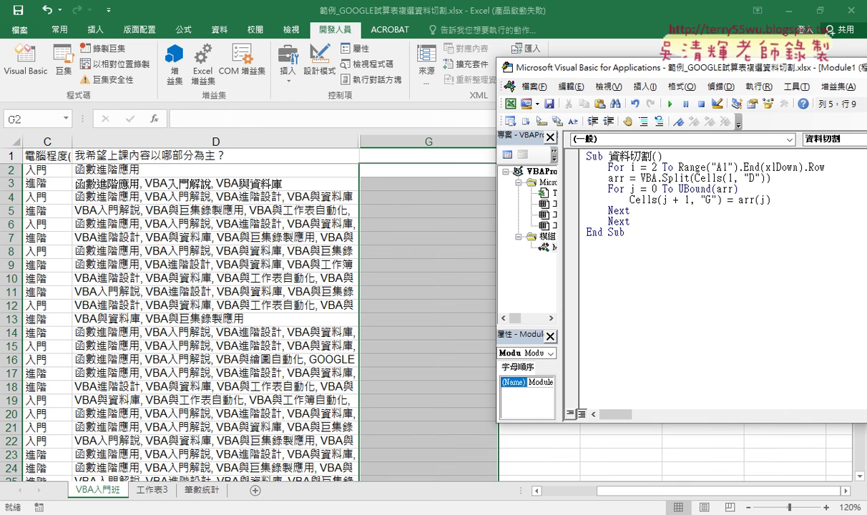
pyautogui.moveTo(631, 210); pyautogui.dragTo(581, 184)
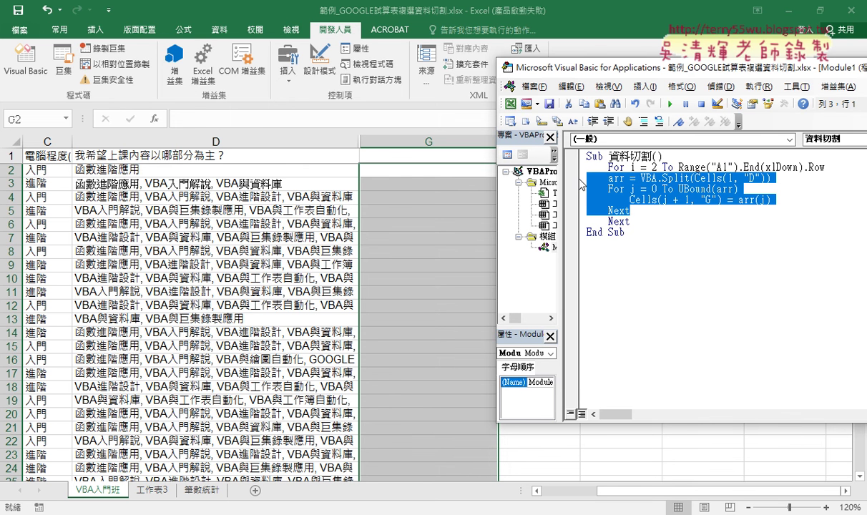
pyautogui.press('Tab')
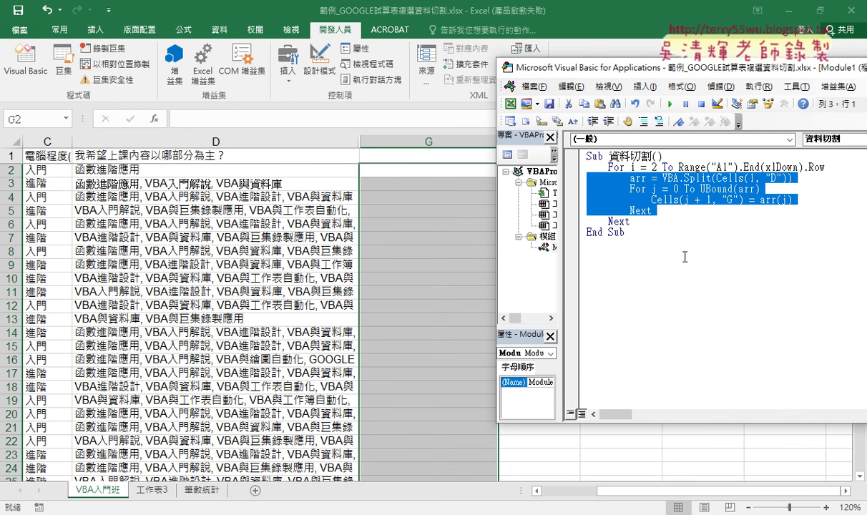
pyautogui.click(718, 272)
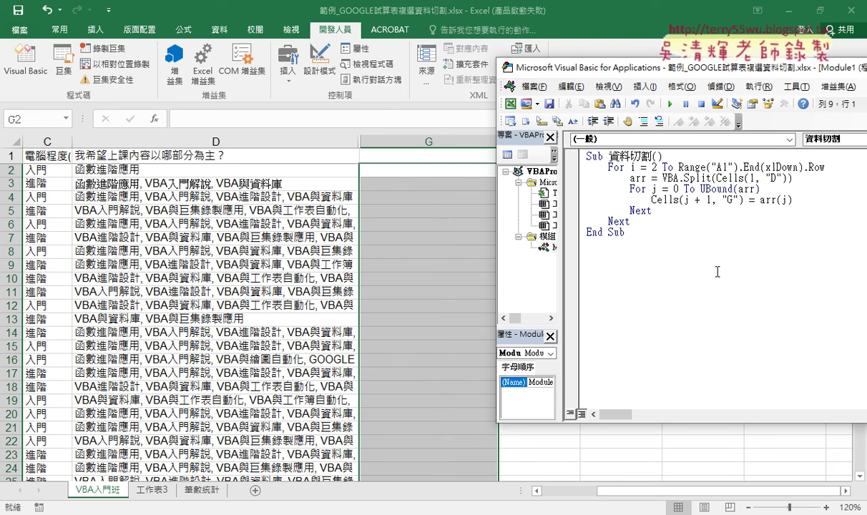
pyautogui.doubleClick(653, 188)
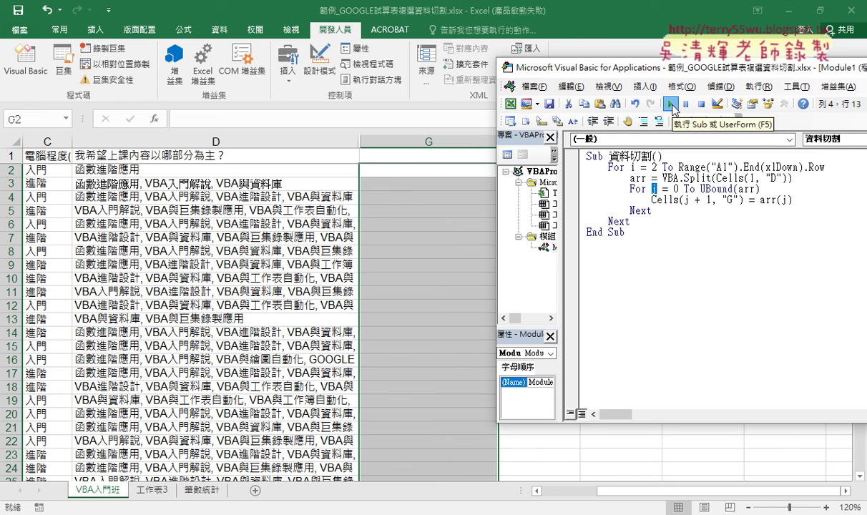
pyautogui.click(672, 106)
pyautogui.moveTo(661, 63); pyautogui.dragTo(699, 84)
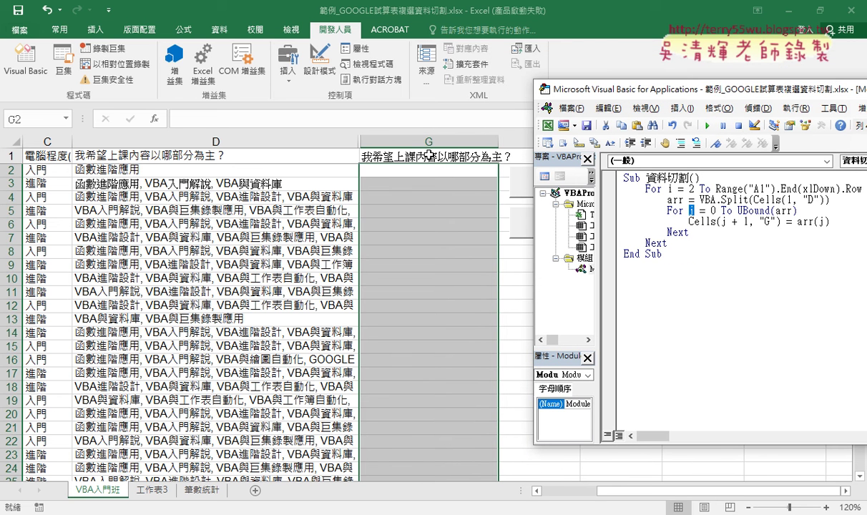
pyautogui.doubleClick(724, 222)
pyautogui.click(408, 150)
pyautogui.press('Delete')
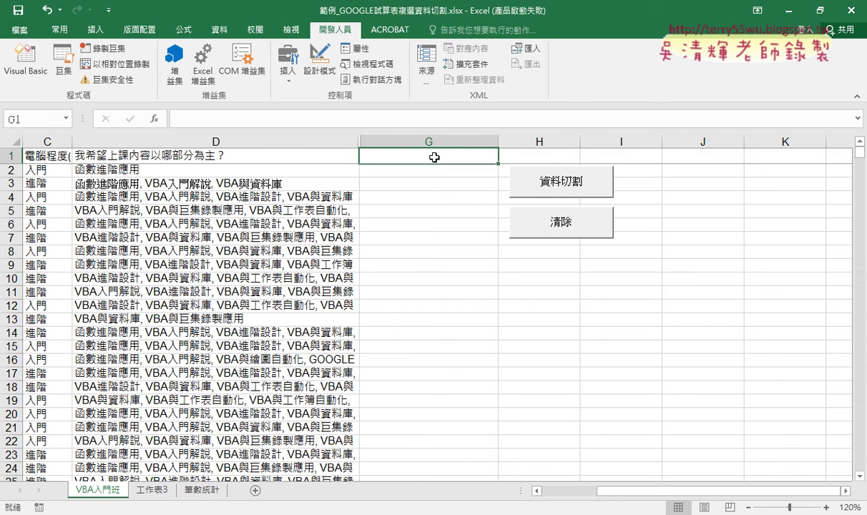
pyautogui.click(32, 63)
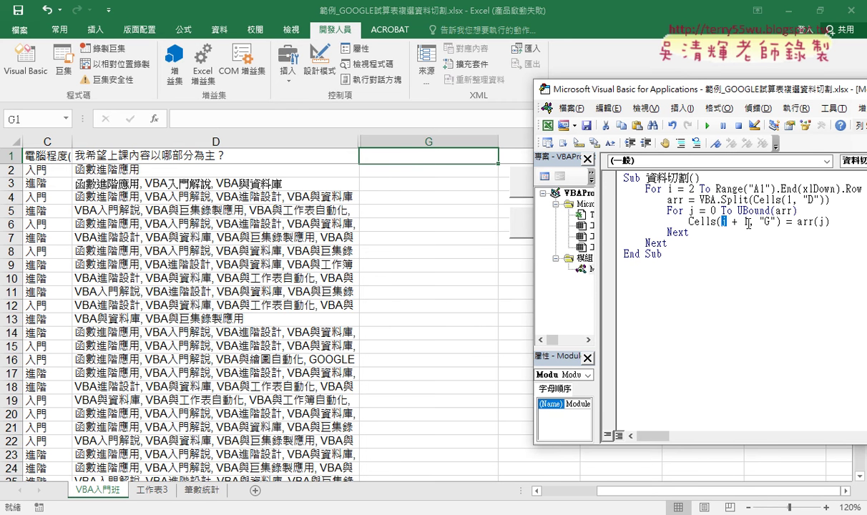
# Step: Insert k = 2 on a new line directly below the Sub line
pyautogui.moveTo(749, 224); pyautogui.dragTo(723, 224)
pyautogui.click(669, 177)
pyautogui.press('Return')
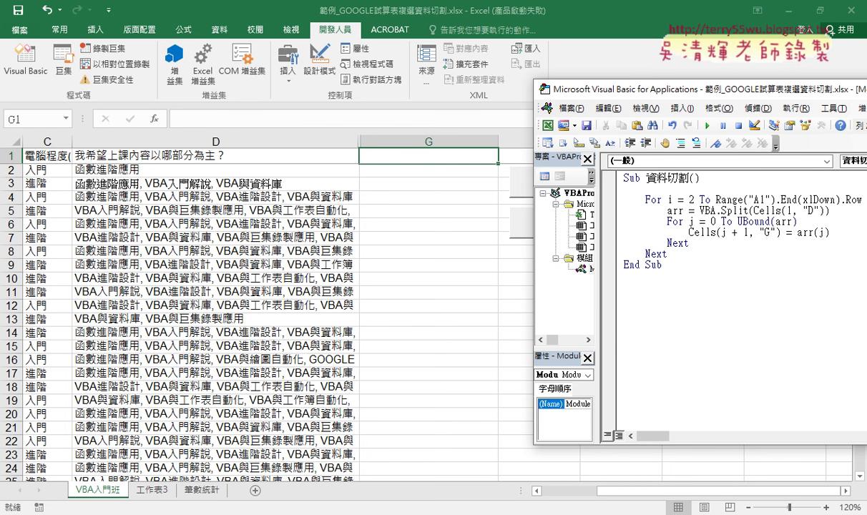
pyautogui.write('k=')
pyautogui.write('2')
pyautogui.moveTo(673, 188); pyautogui.dragTo(646, 188)
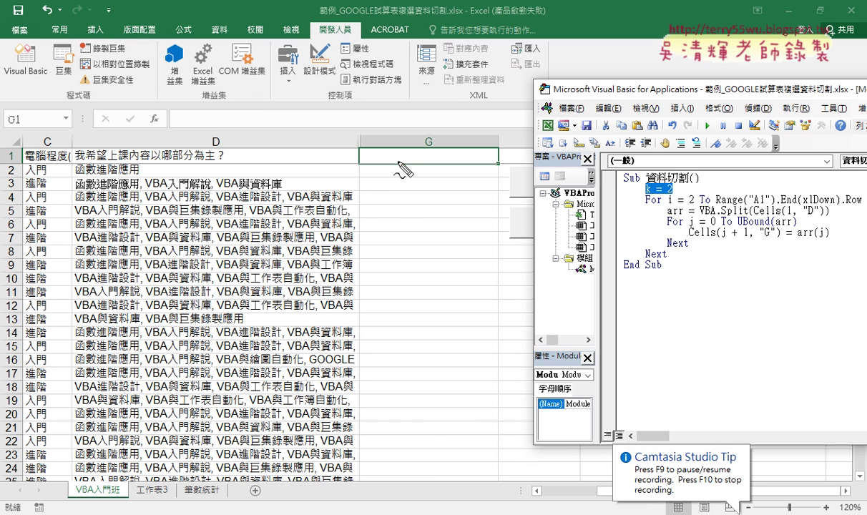
pyautogui.moveTo(673, 191); pyautogui.dragTo(494, 161)
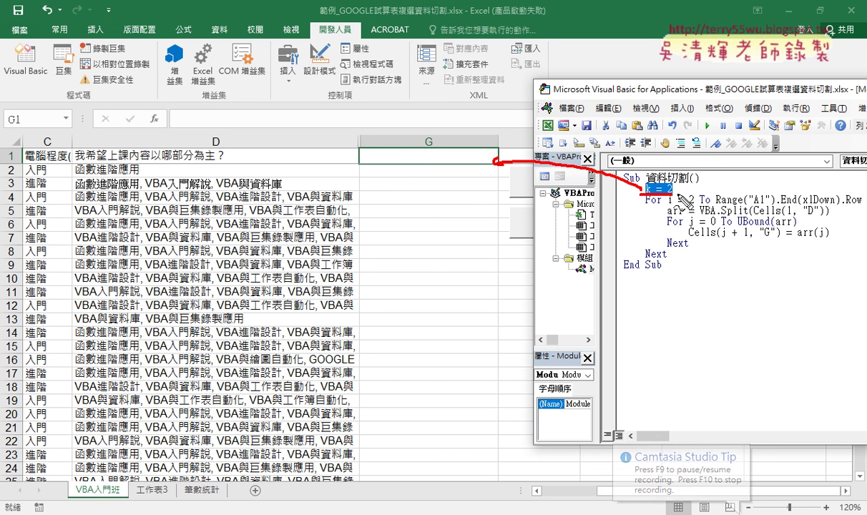
pyautogui.press('Escape')
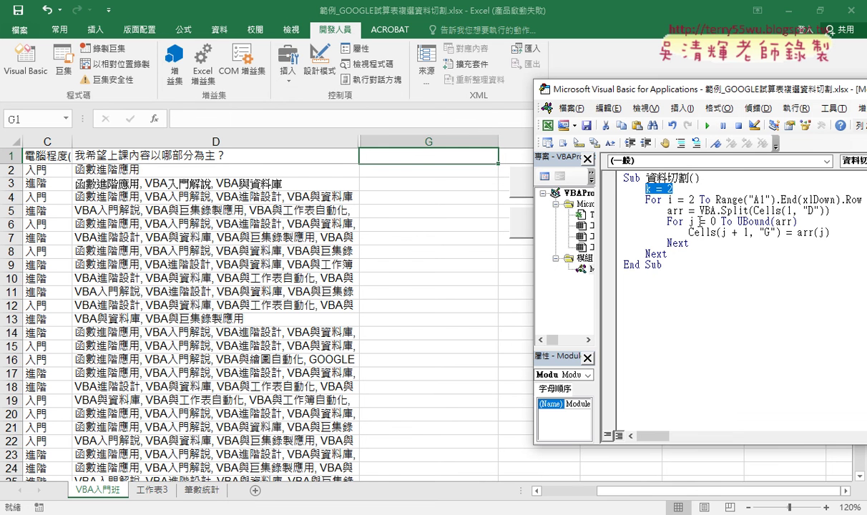
# Step: Replace j + 1 with k so each item writes to Cells(k, "G"), adding a line after it
pyautogui.moveTo(748, 232); pyautogui.dragTo(722, 232)
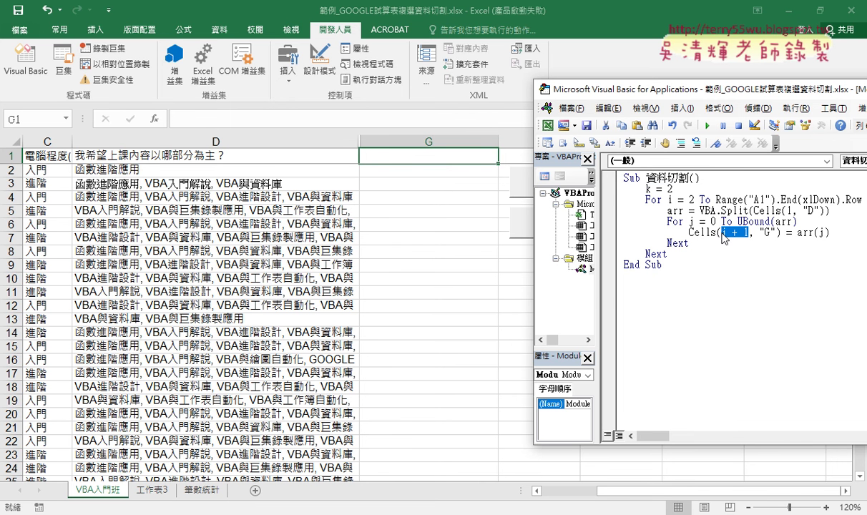
pyautogui.write('k')
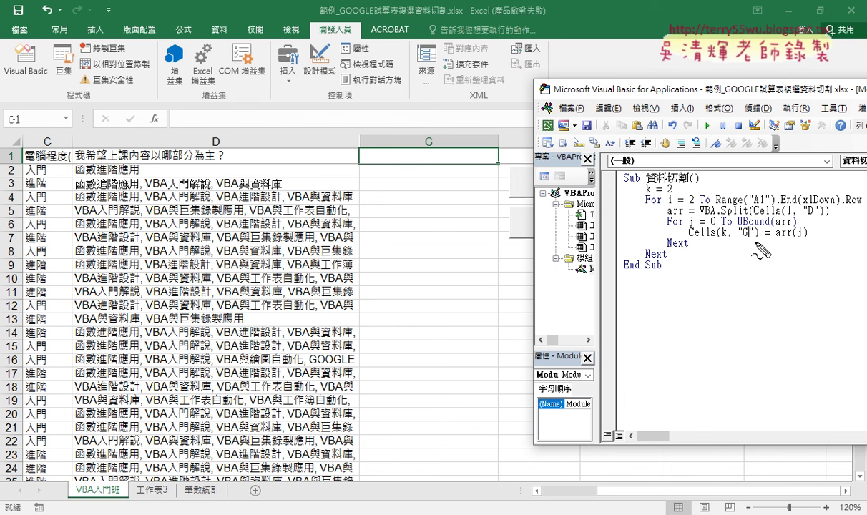
pyautogui.moveTo(749, 237)
pyautogui.mouseDown()
pyautogui.moveTo(723, 238)
pyautogui.moveTo(499, 164)
pyautogui.mouseUp()
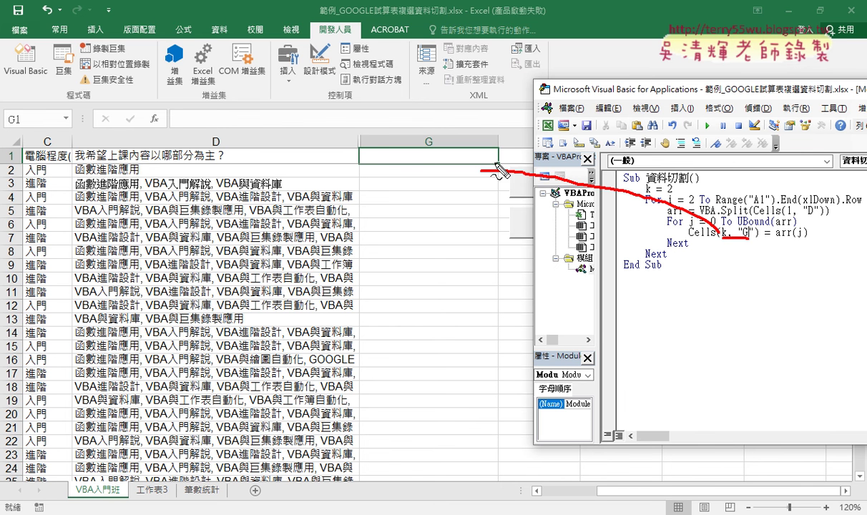
pyautogui.moveTo(435, 176)
pyautogui.mouseDown()
pyautogui.moveTo(390, 170)
pyautogui.moveTo(425, 174)
pyautogui.moveTo(414, 229)
pyautogui.moveTo(432, 207)
pyautogui.mouseUp()
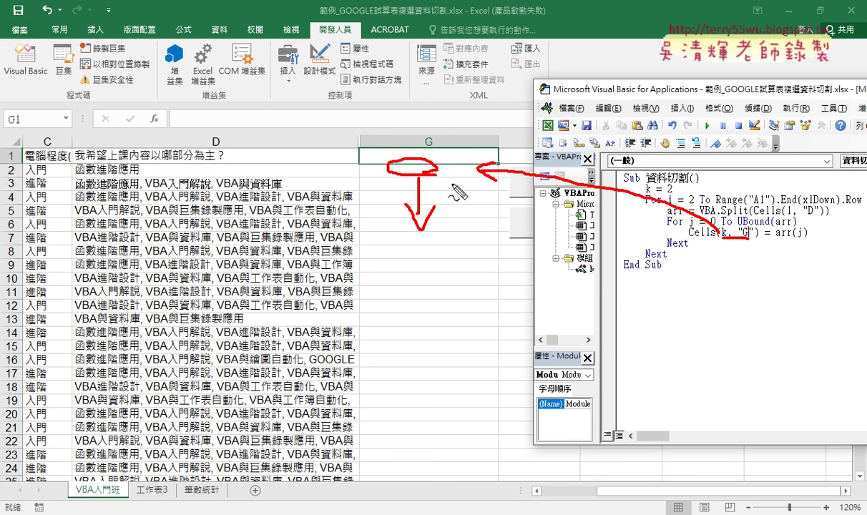
pyautogui.press('Escape')
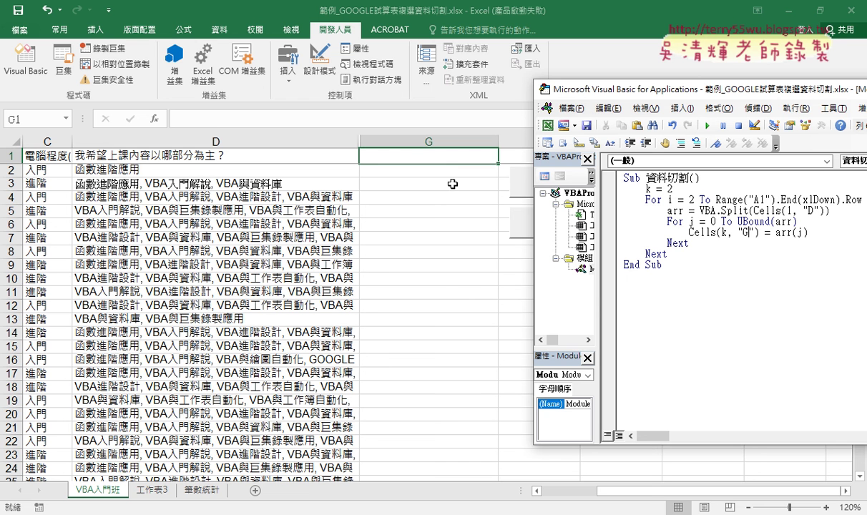
pyautogui.click(776, 232)
pyautogui.press('Return')
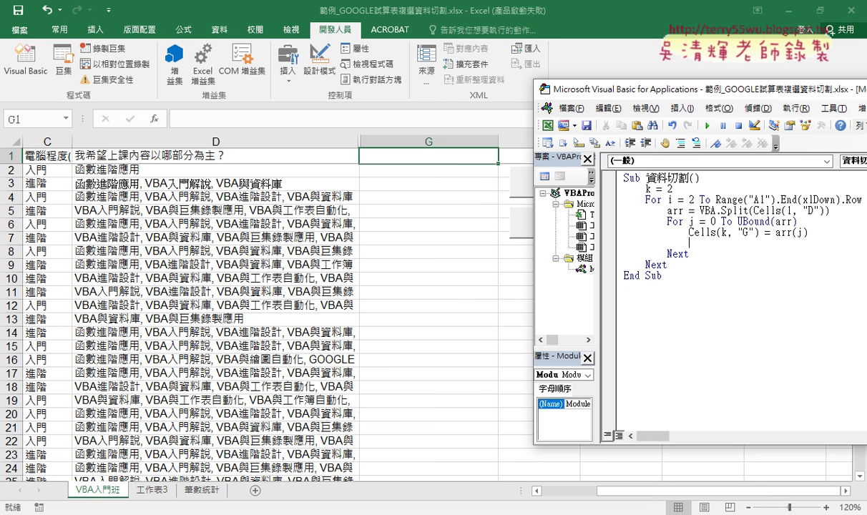
pyautogui.write('k = ')
pyautogui.write('k + ')
pyautogui.write('1')
pyautogui.click(722, 319)
pyautogui.moveTo(738, 244); pyautogui.dragTo(711, 244)
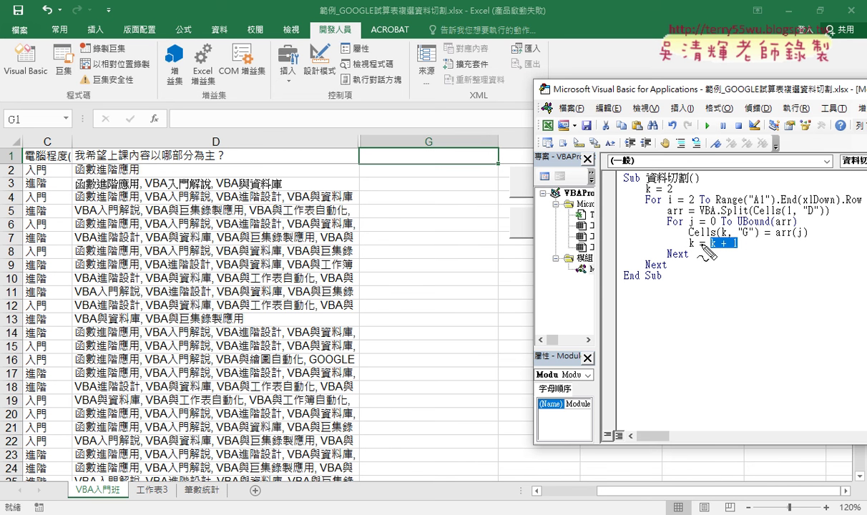
pyautogui.moveTo(724, 250)
pyautogui.mouseDown()
pyautogui.moveTo(692, 275)
pyautogui.moveTo(689, 256)
pyautogui.mouseUp()
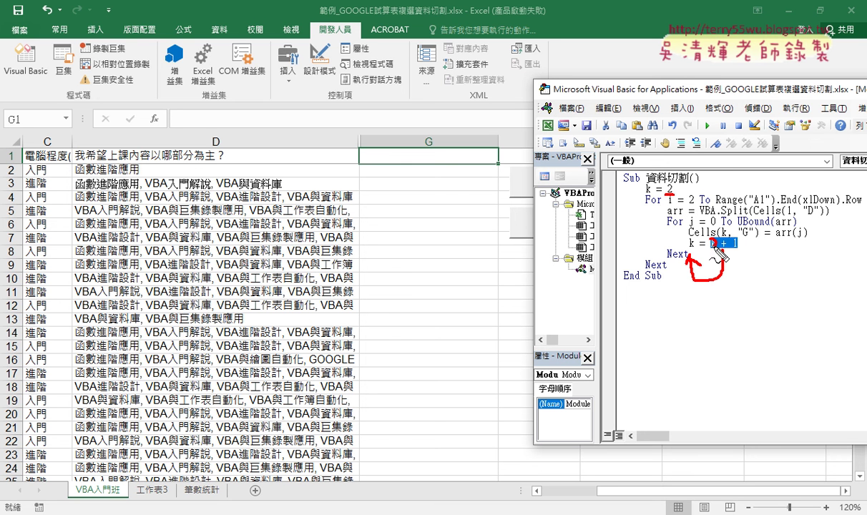
pyautogui.moveTo(711, 243)
pyautogui.mouseDown()
pyautogui.moveTo(720, 258)
pyautogui.moveTo(692, 278)
pyautogui.mouseUp()
pyautogui.press('Escape')
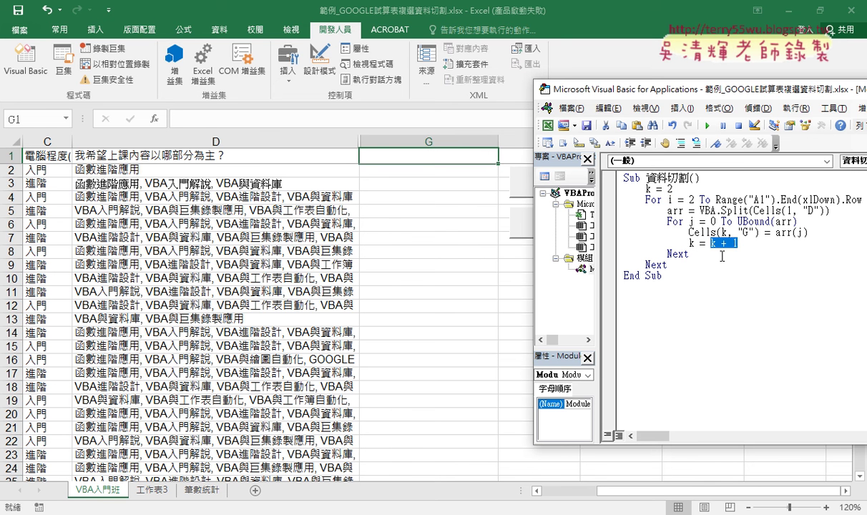
# Step: Run the 資料切割 macro and widen column G to fit its output
pyautogui.doubleClick(693, 243)
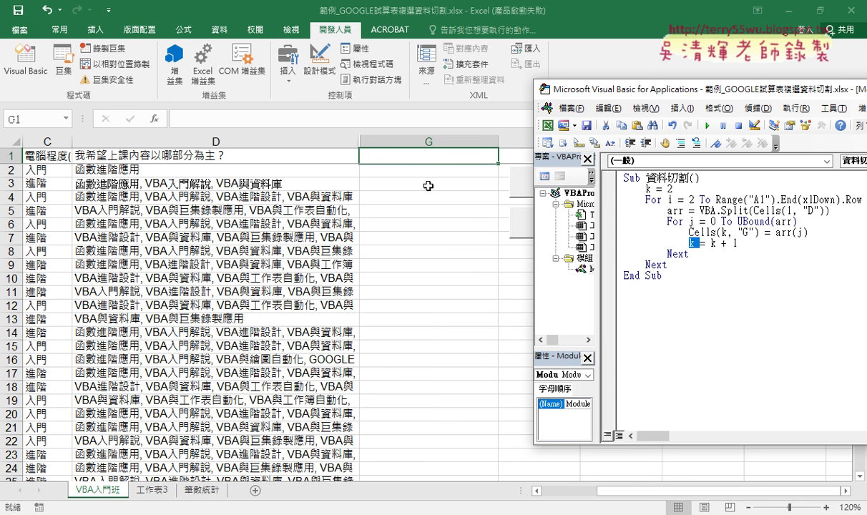
pyautogui.click(654, 242)
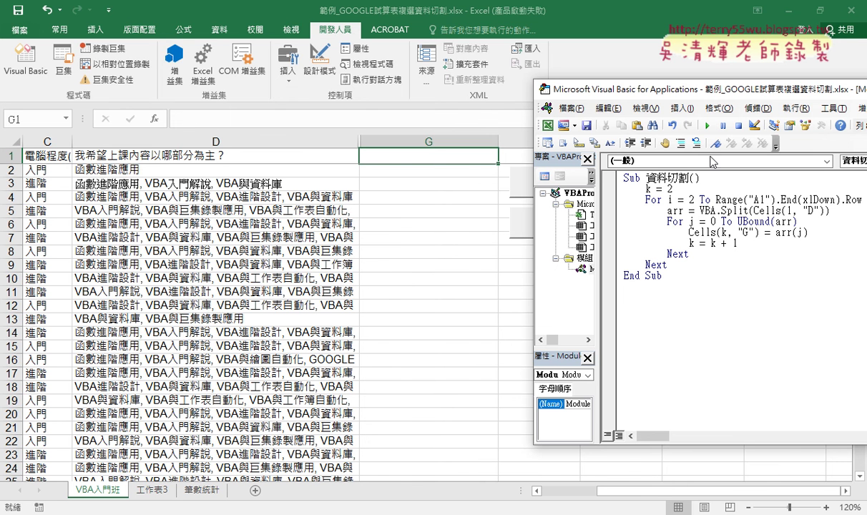
pyautogui.click(706, 125)
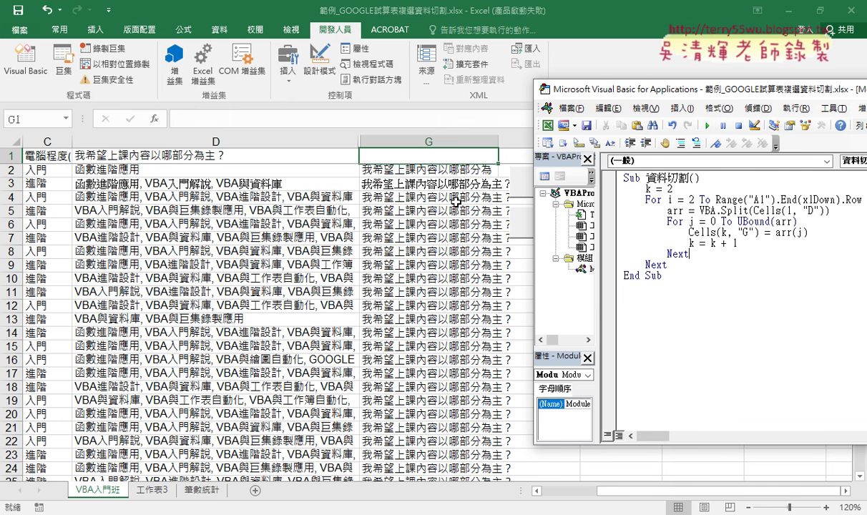
pyautogui.moveTo(496, 146); pyautogui.dragTo(549, 145)
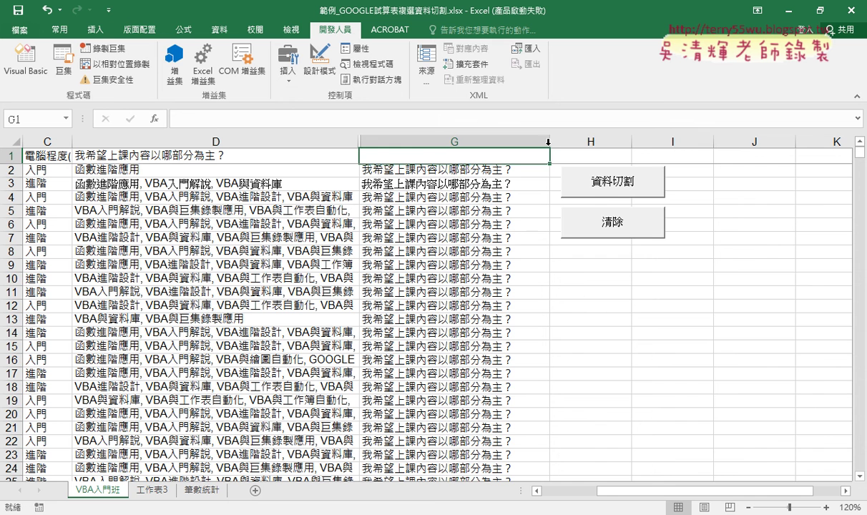
# Step: Clear the repeated question text from G2 downward and bring back the macro code
pyautogui.click(449, 166)
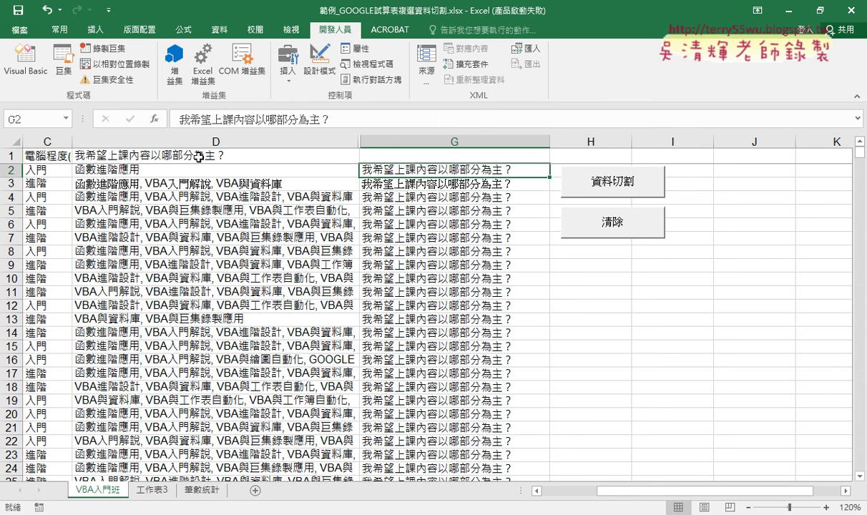
pyautogui.hotkey('ctrl', 'shift', 'Down')
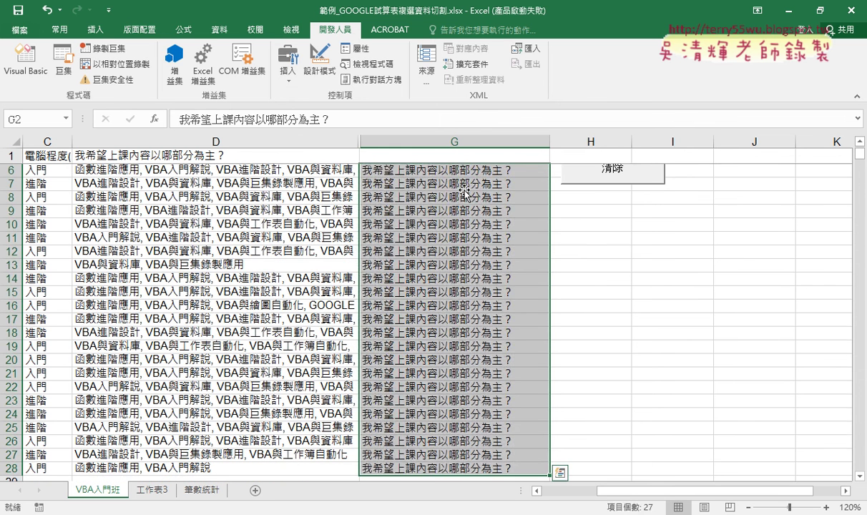
pyautogui.press('Delete')
pyautogui.scroll(2, 465, 192)
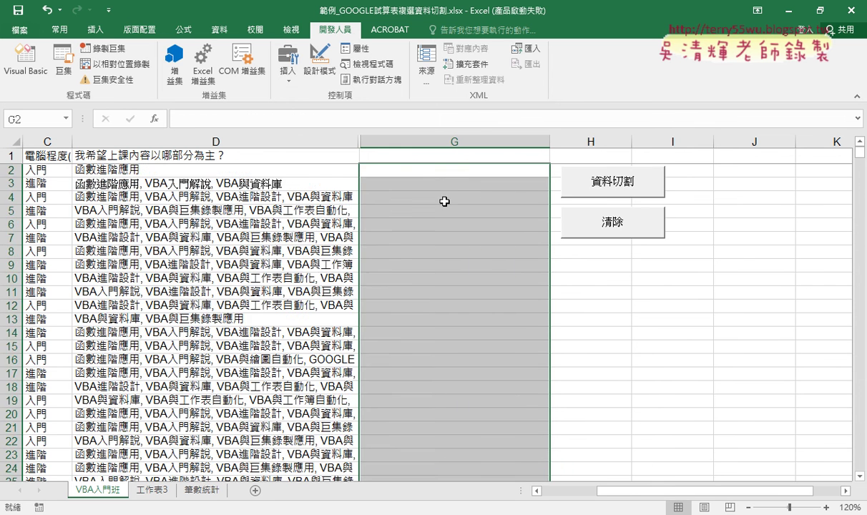
pyautogui.click(25, 61)
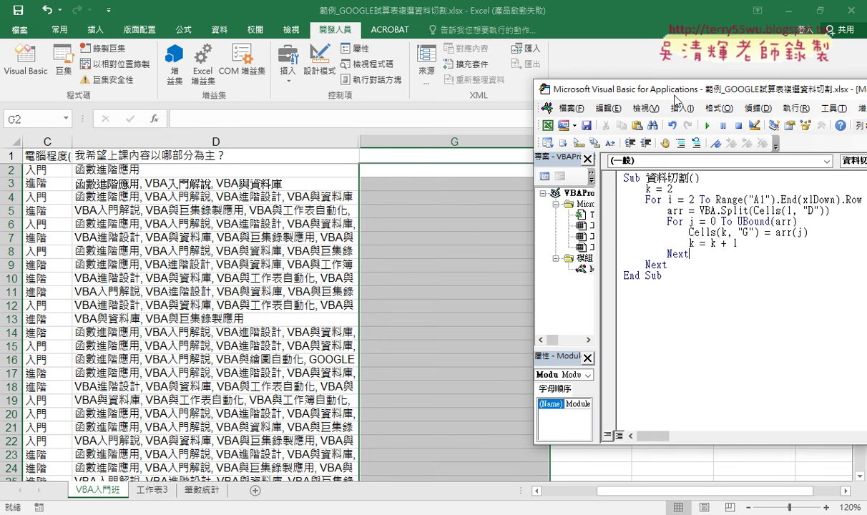
pyautogui.moveTo(642, 93); pyautogui.dragTo(538, 69)
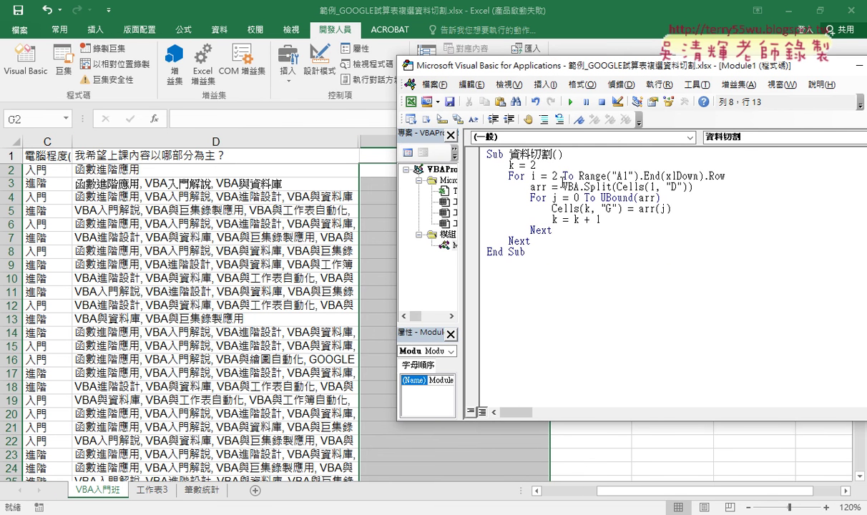
# Step: Change Cells(1, "D") to Cells(i, "D") so each row's column D list is split
pyautogui.moveTo(563, 176); pyautogui.dragTo(726, 176)
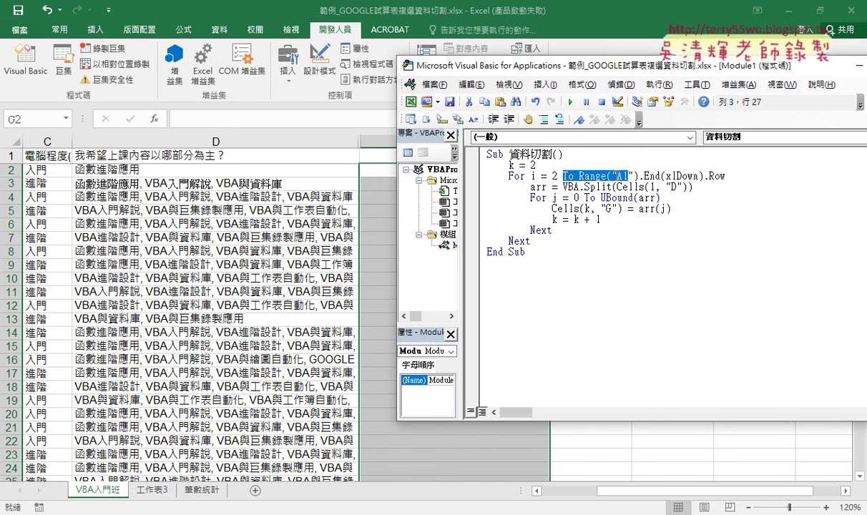
pyautogui.click(600, 187)
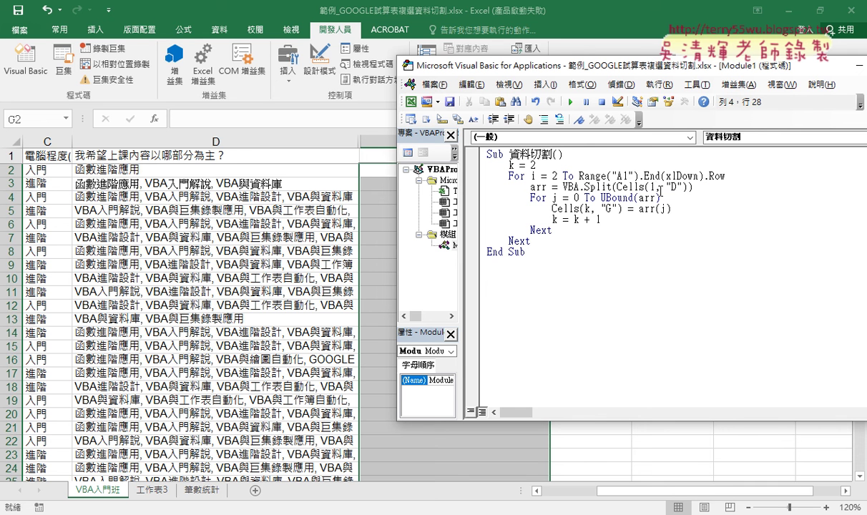
pyautogui.hotkey('shift', 'Left')
pyautogui.press('Right')
pyautogui.moveTo(204, 147)
pyautogui.mouseDown()
pyautogui.moveTo(226, 127)
pyautogui.moveTo(209, 166)
pyautogui.moveTo(215, 174)
pyautogui.mouseUp()
pyautogui.moveTo(274, 193)
pyautogui.mouseDown()
pyautogui.moveTo(143, 188)
pyautogui.moveTo(174, 152)
pyautogui.mouseUp()
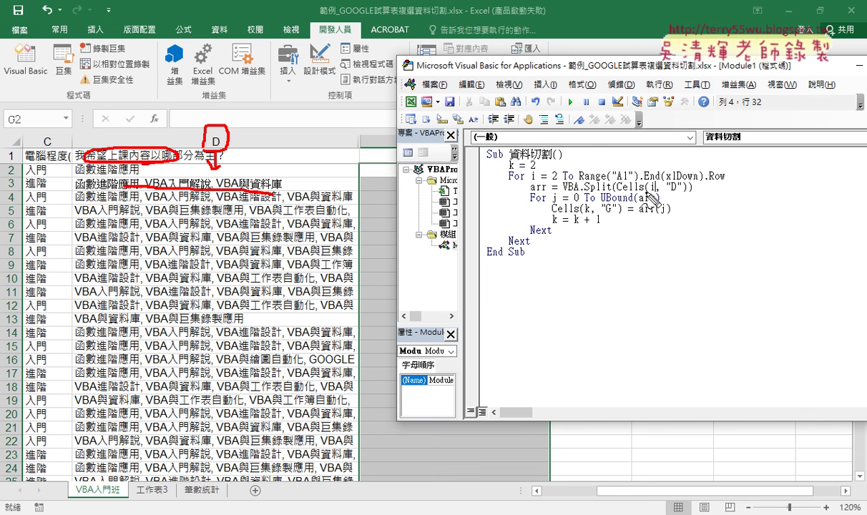
pyautogui.moveTo(647, 191); pyautogui.dragTo(658, 190)
pyautogui.press('Escape')
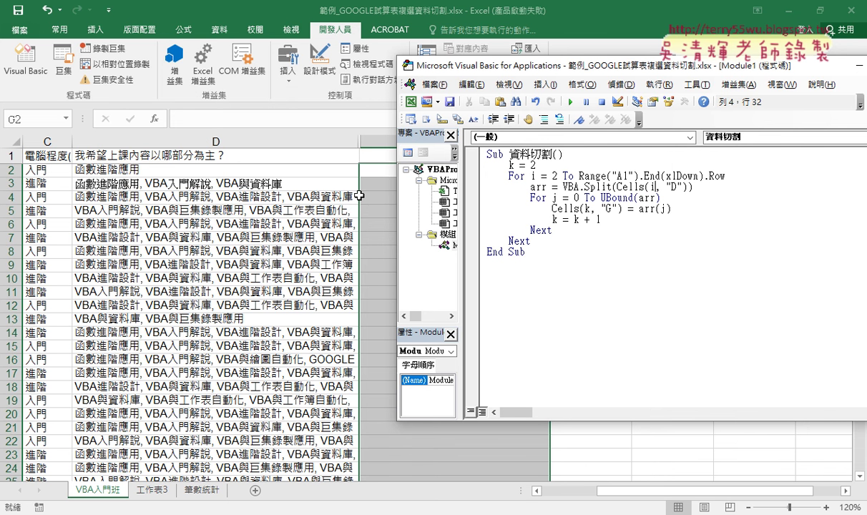
# Step: Run the corrected macro with F5, filling column G with individual course items
pyautogui.click(587, 209)
pyautogui.moveTo(532, 68); pyautogui.dragTo(673, 67)
pyautogui.press('F5')
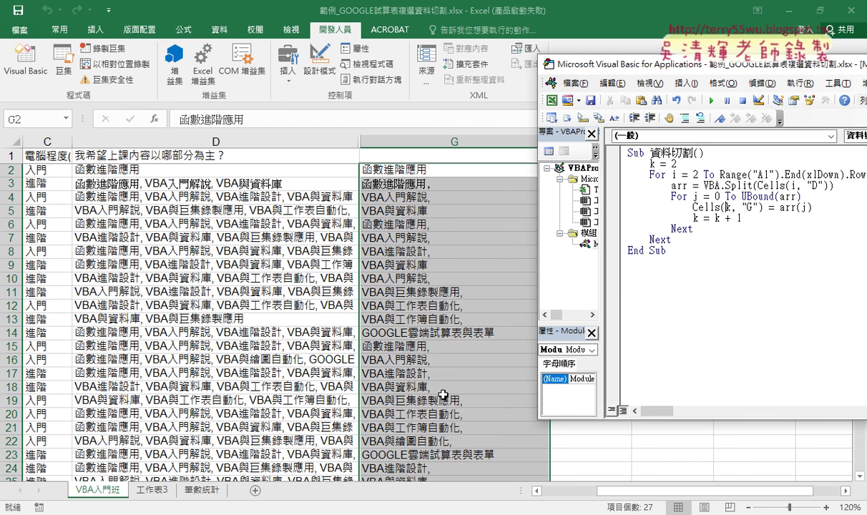
pyautogui.moveTo(685, 68); pyautogui.dragTo(445, 69)
pyautogui.click(449, 278)
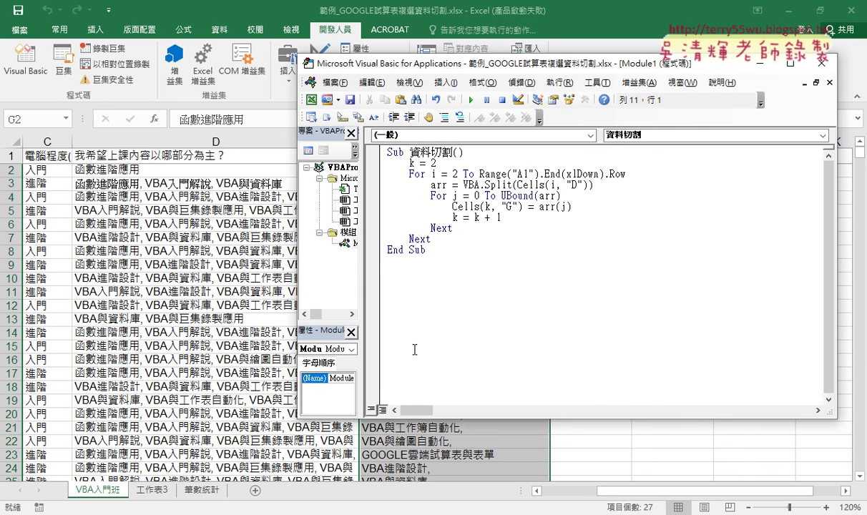
# Step: In the notes, point out the Split line's "A", the "B" output column and row number 1
pyautogui.hotkey('alt', 'Tab')
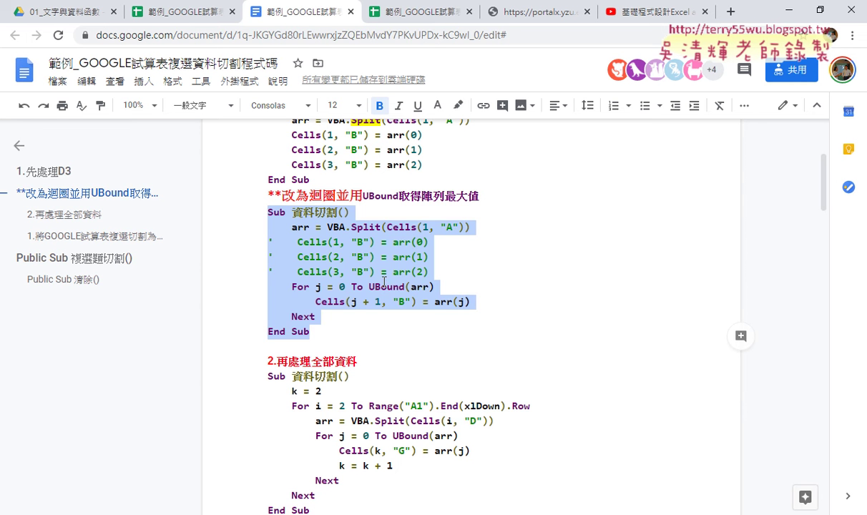
pyautogui.click(337, 309)
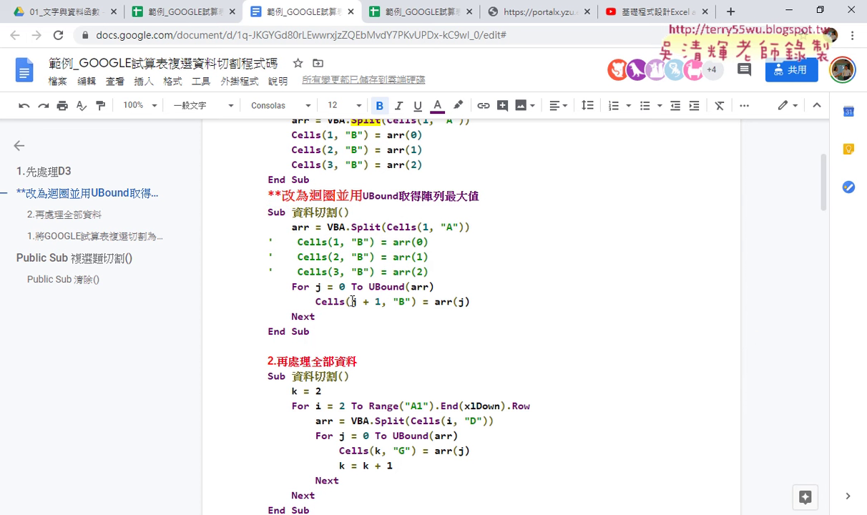
pyautogui.moveTo(440, 227); pyautogui.dragTo(459, 227)
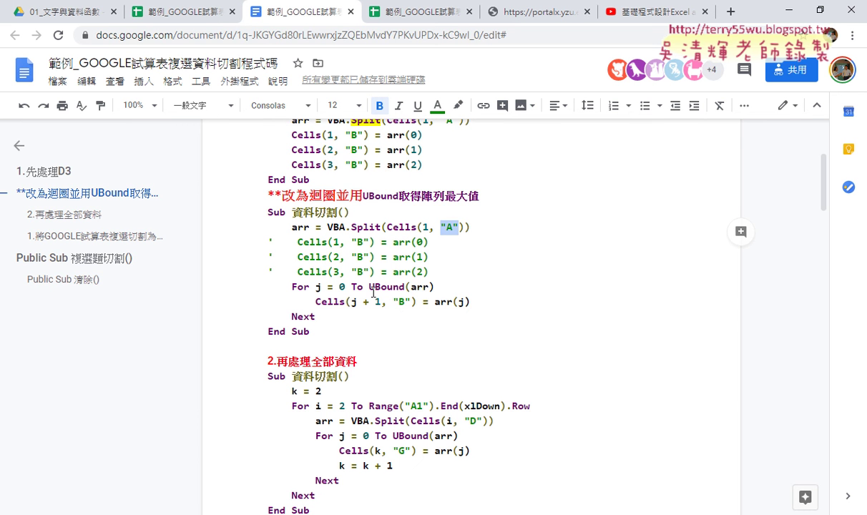
pyautogui.moveTo(394, 302); pyautogui.dragTo(412, 302)
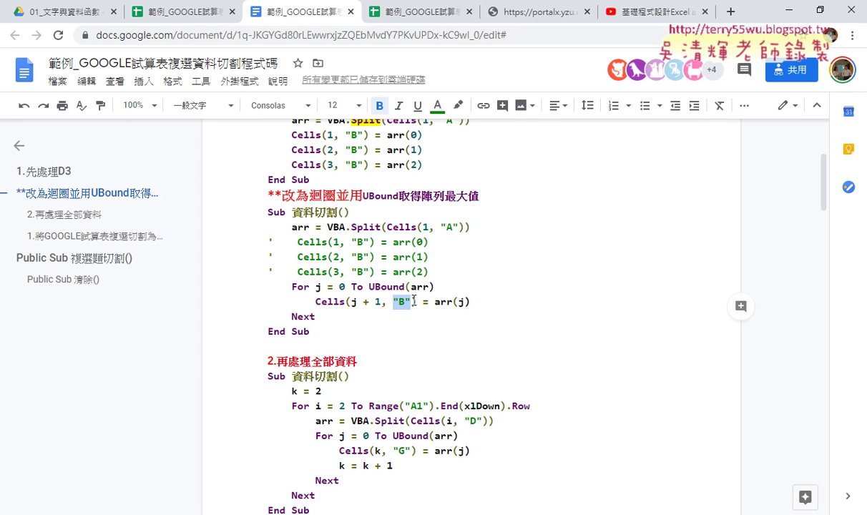
pyautogui.doubleClick(425, 227)
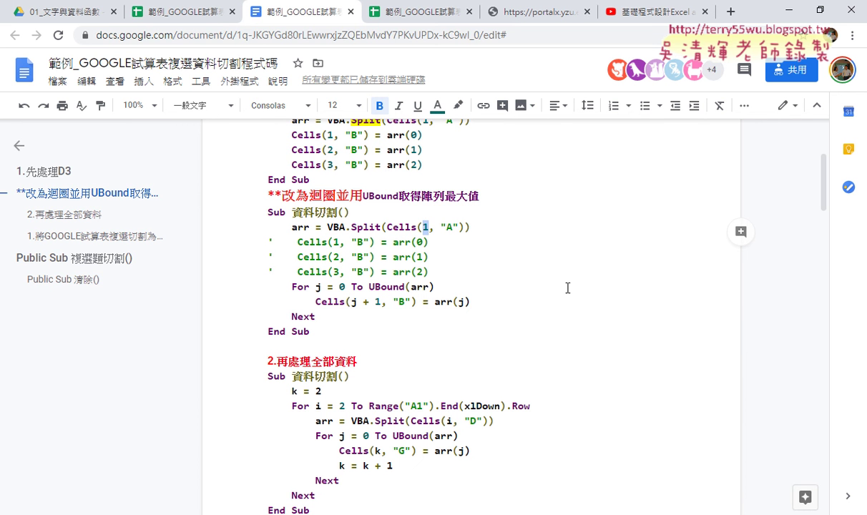
pyautogui.scroll(-2, 566, 287)
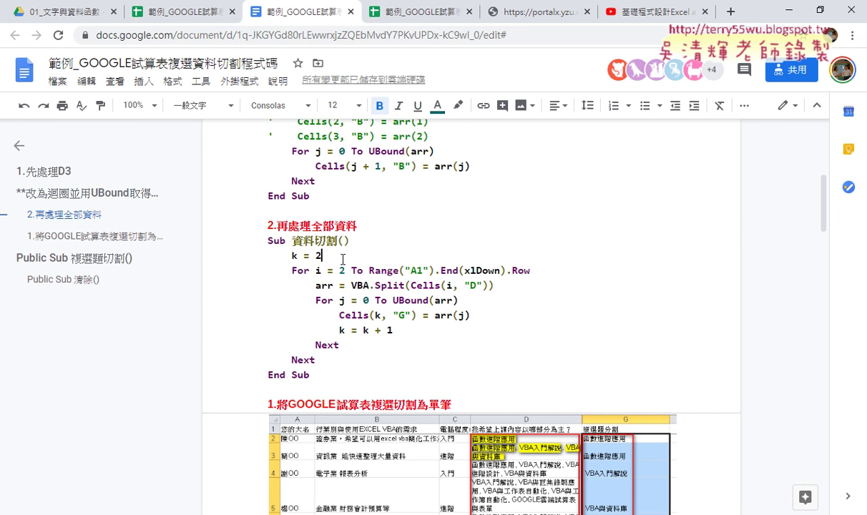
# Step: Highlight k = 2, k = k + 1 and the k in Cells(k, "G") yellow
pyautogui.moveTo(324, 256); pyautogui.dragTo(277, 254)
pyautogui.click(458, 105)
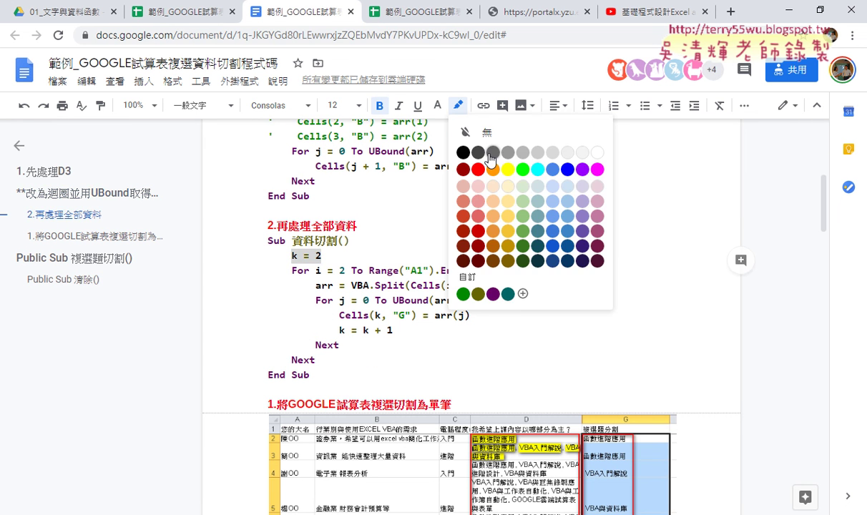
pyautogui.click(482, 170)
pyautogui.moveTo(394, 329); pyautogui.dragTo(339, 331)
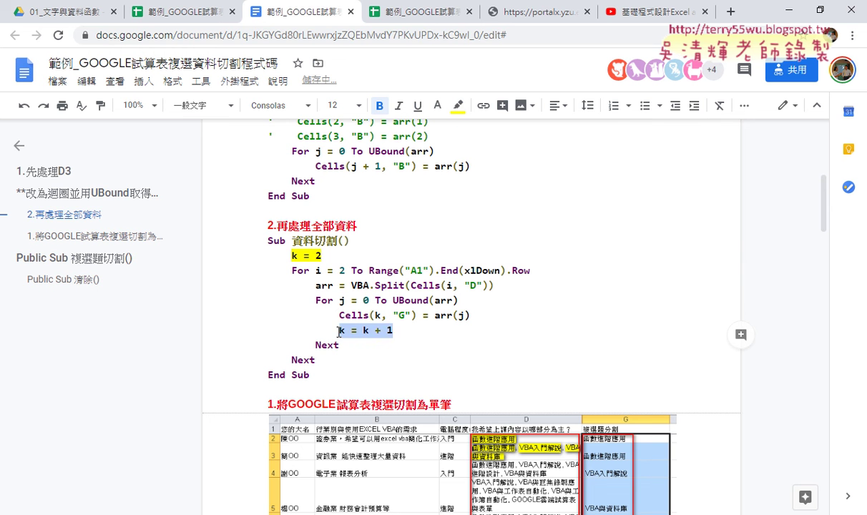
pyautogui.click(458, 105)
pyautogui.click(514, 167)
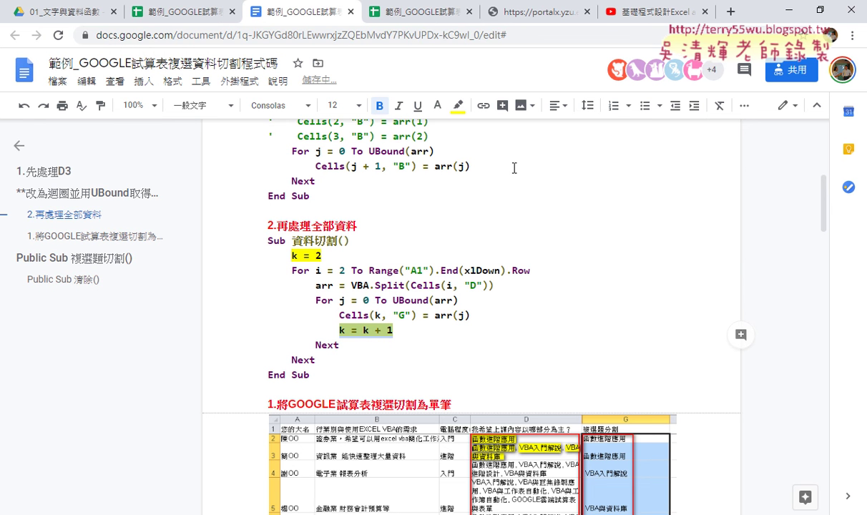
pyautogui.doubleClick(377, 315)
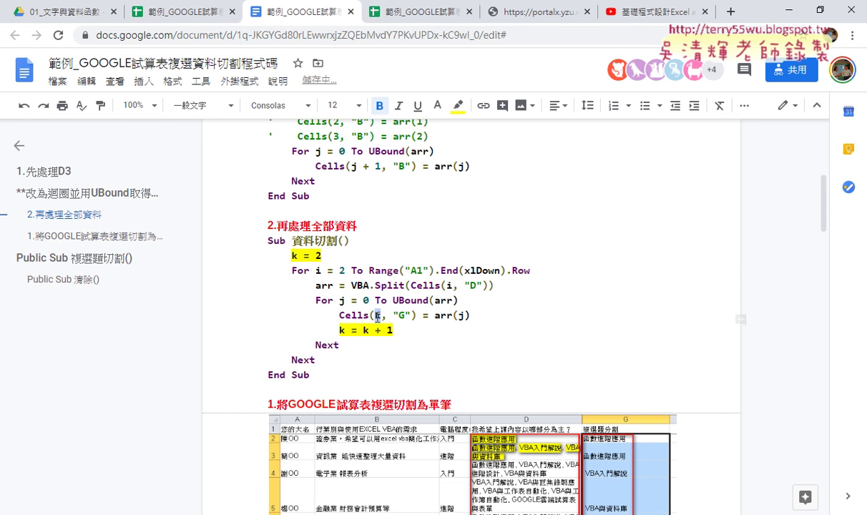
pyautogui.click(458, 106)
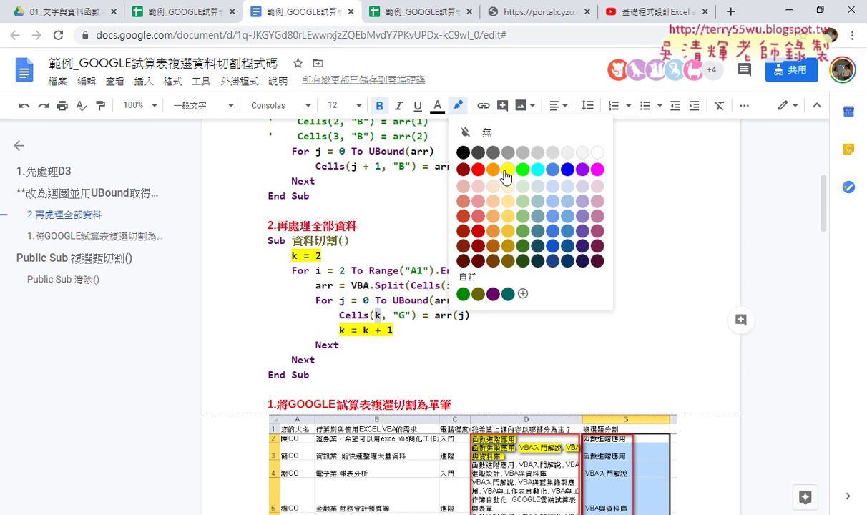
pyautogui.click(482, 167)
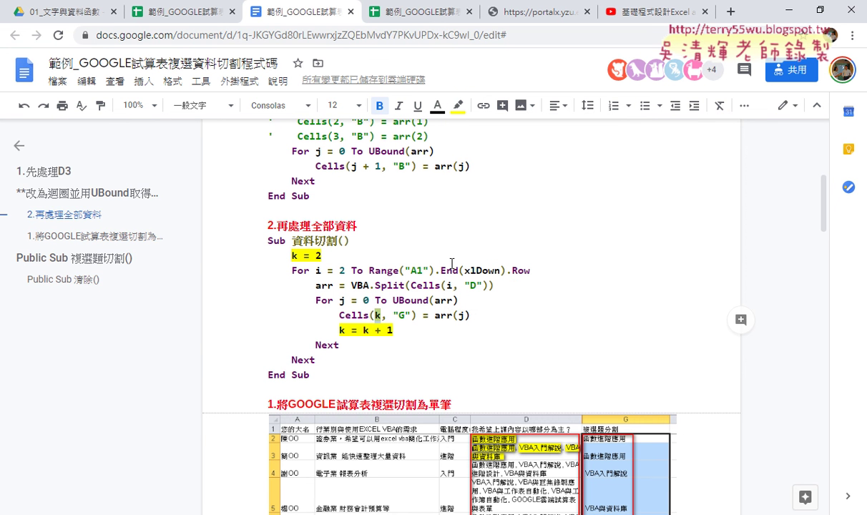
# Step: Highlight the "D" in Cells(i, "D") orange and select the "G" in Cells(k, "G")
pyautogui.doubleClick(465, 286)
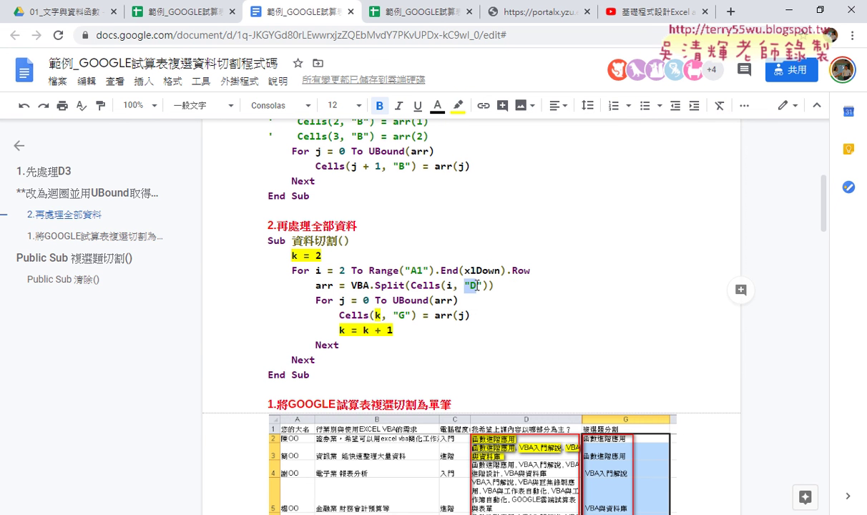
pyautogui.click(457, 105)
pyautogui.click(493, 169)
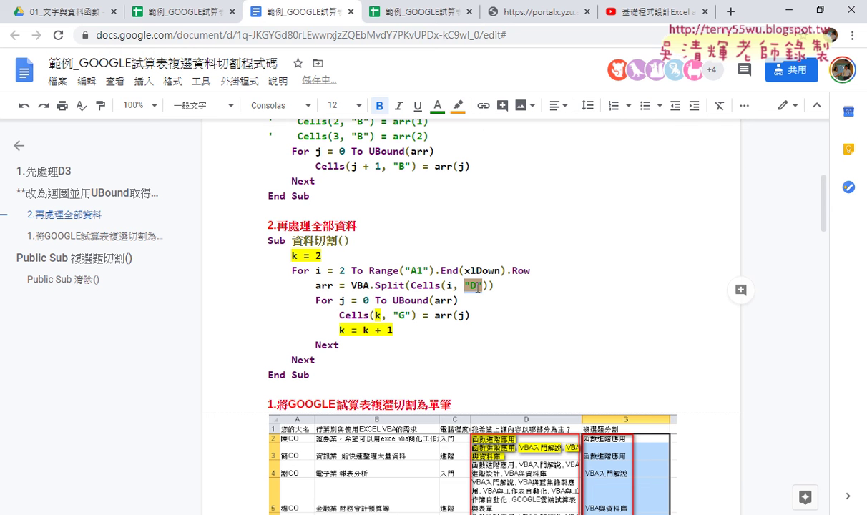
pyautogui.doubleClick(401, 315)
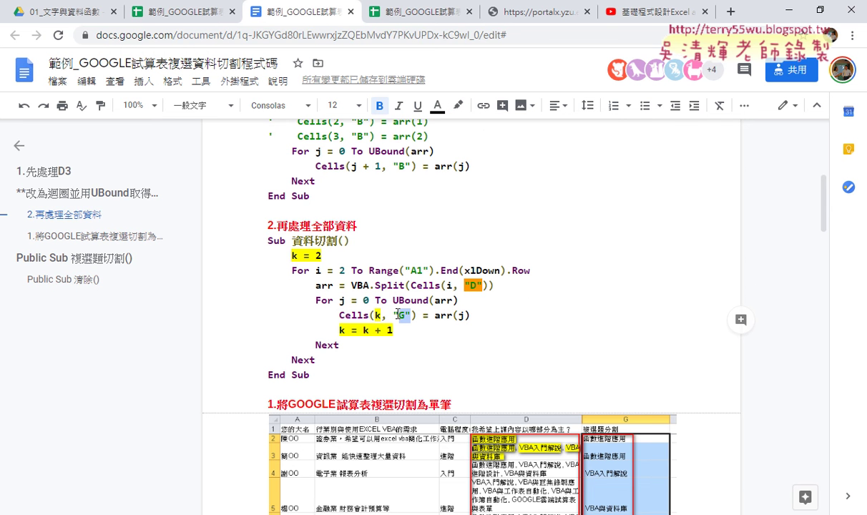
pyautogui.scroll(1, 422, 172)
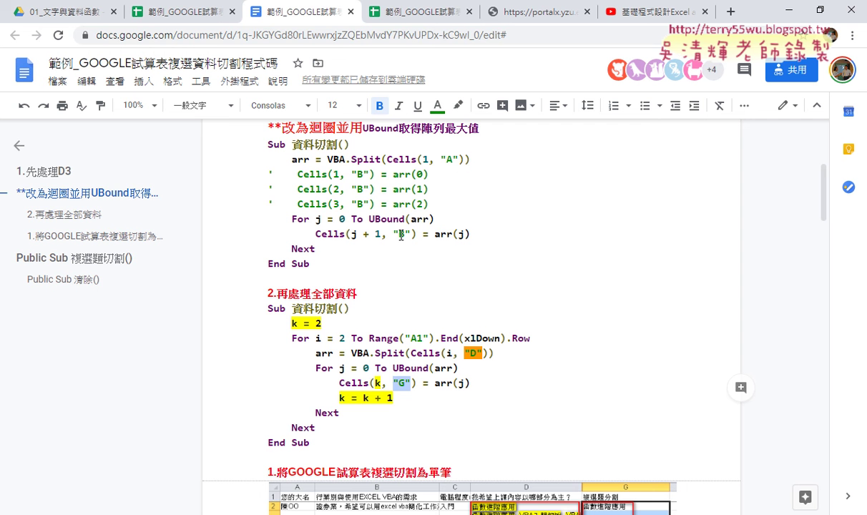
# Step: Enlarge the i in Cells(i, "D") to size 14 and highlight it red
pyautogui.click(458, 105)
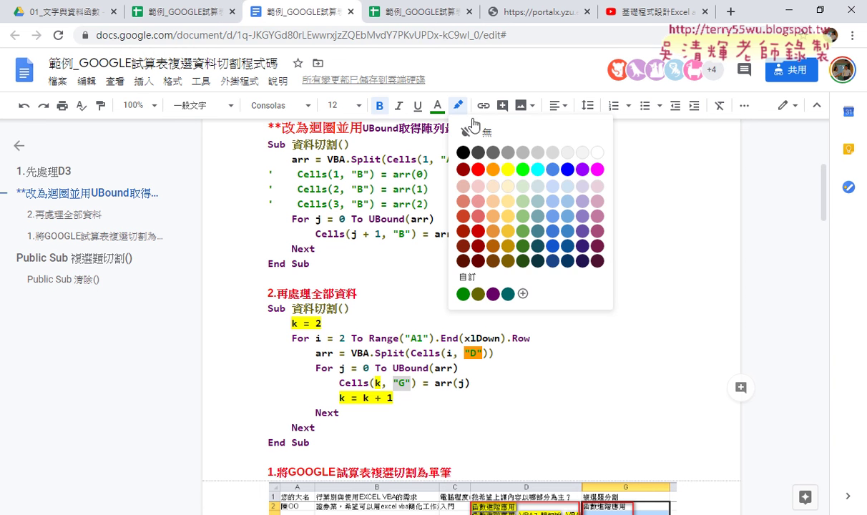
pyautogui.click(489, 169)
pyautogui.doubleClick(450, 353)
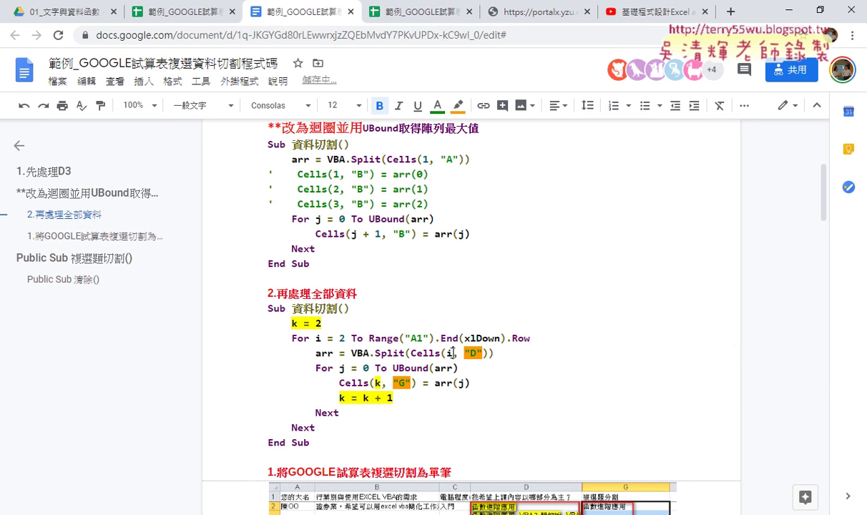
pyautogui.click(350, 106)
pyautogui.click(340, 233)
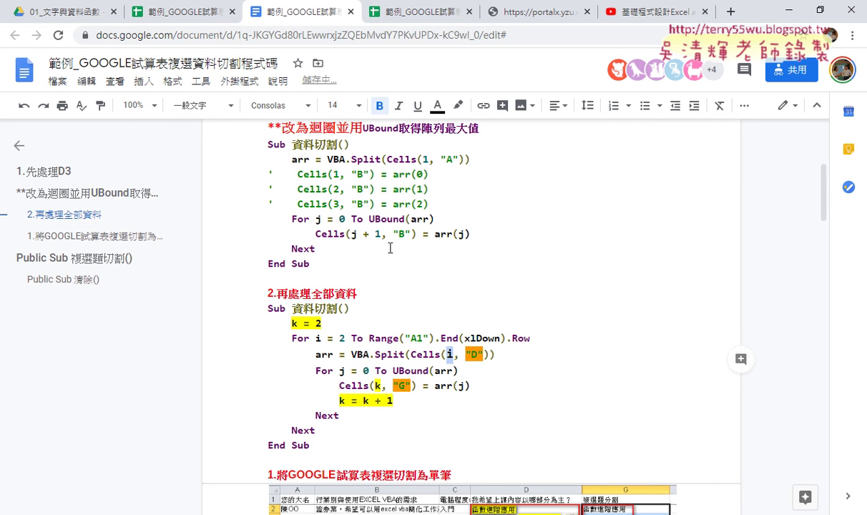
pyautogui.click(457, 106)
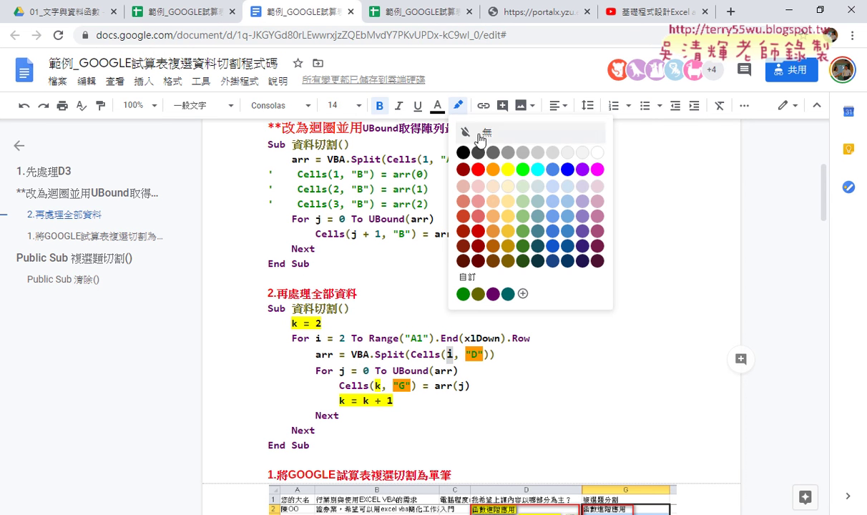
pyautogui.click(478, 168)
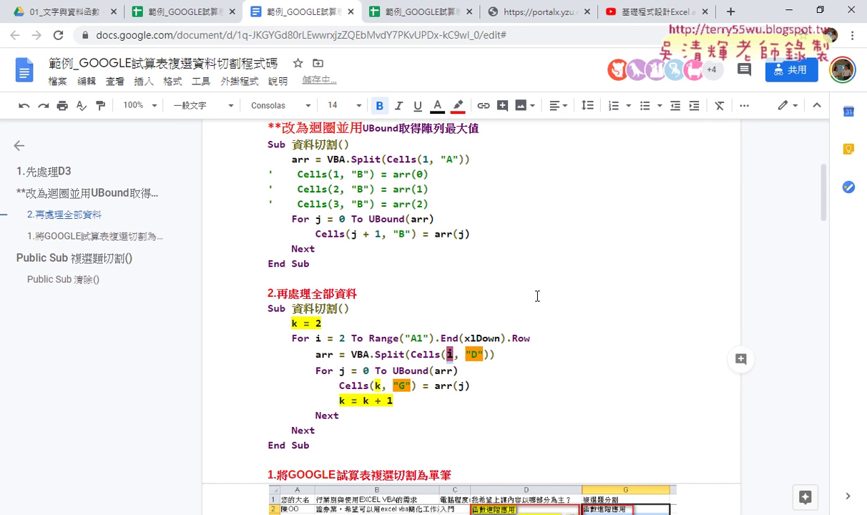
pyautogui.click(531, 338)
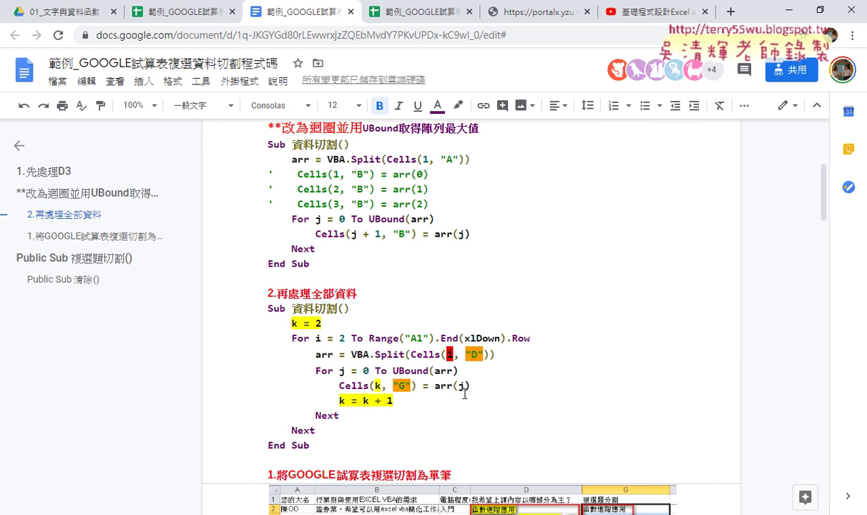
# Step: Highlight the For i = 2 line and the outer loop's closing Next green
pyautogui.moveTo(530, 338); pyautogui.dragTo(284, 337)
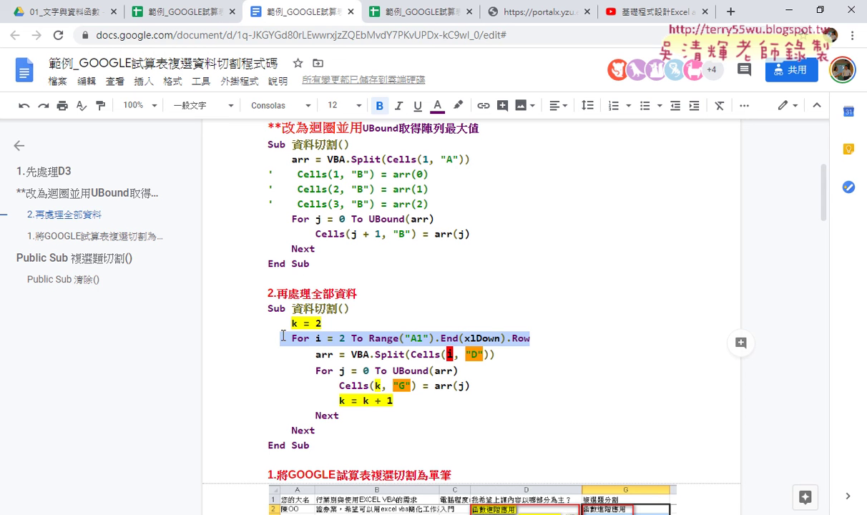
pyautogui.click(458, 105)
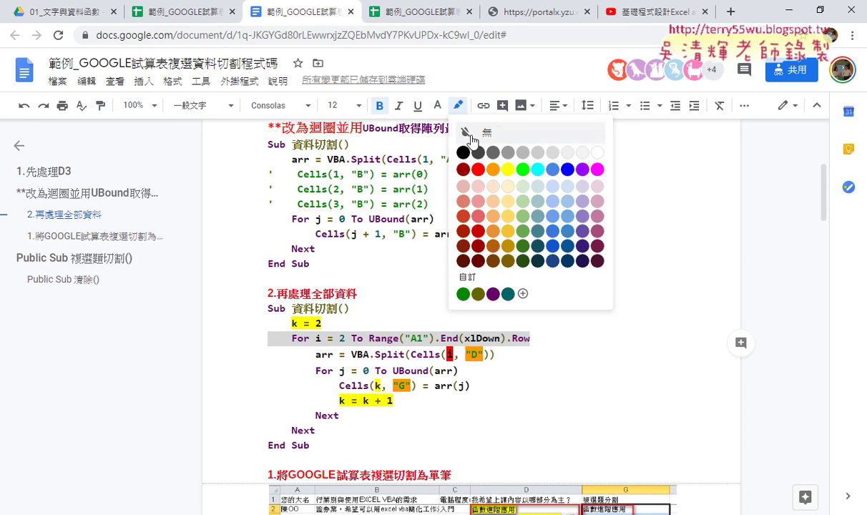
pyautogui.click(523, 170)
pyautogui.moveTo(316, 430); pyautogui.dragTo(266, 430)
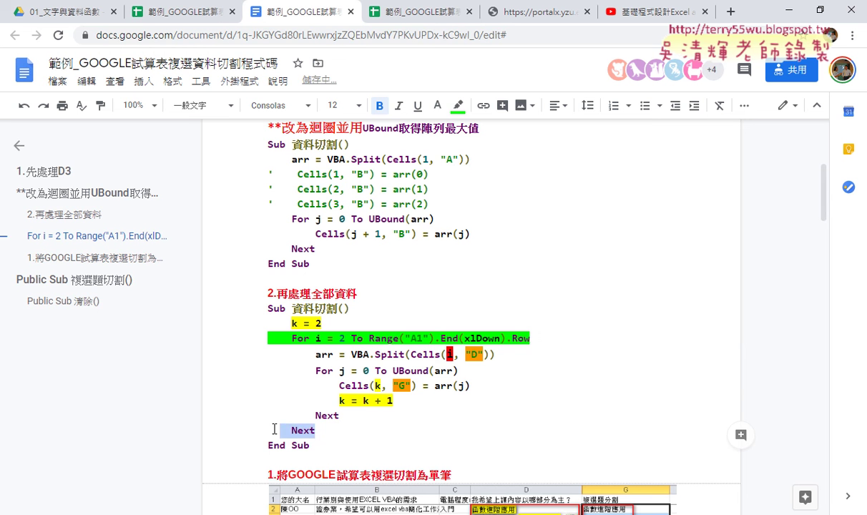
pyautogui.click(458, 105)
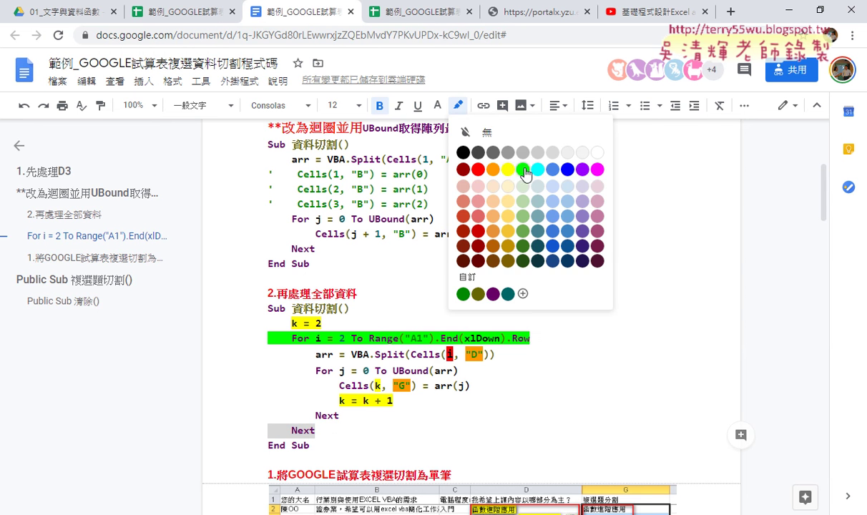
pyautogui.click(523, 170)
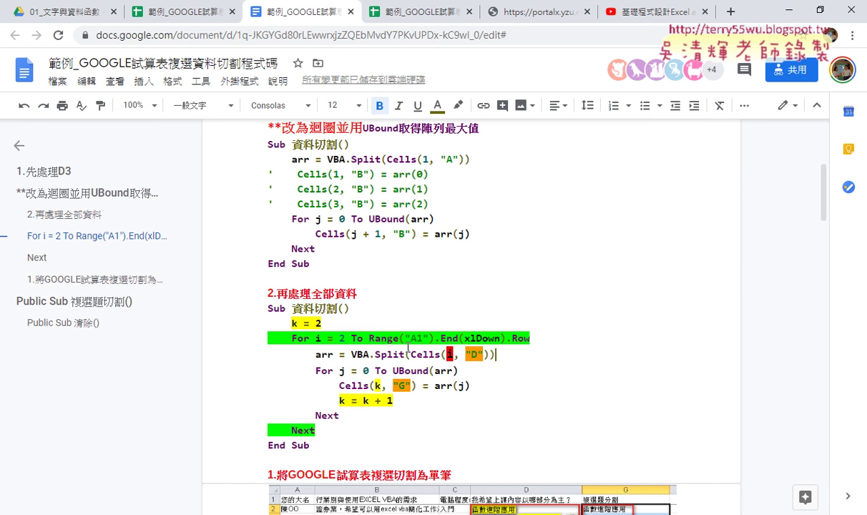
pyautogui.click(789, 10)
# Step: Create a new Sub 清除() procedure below the 資料切割 macro's End Sub
pyautogui.moveTo(401, 258); pyautogui.dragTo(384, 151)
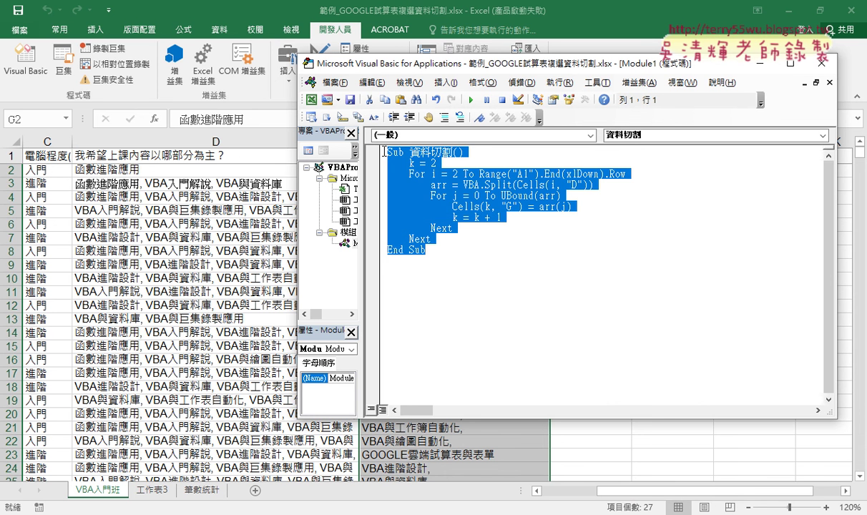
pyautogui.click(401, 261)
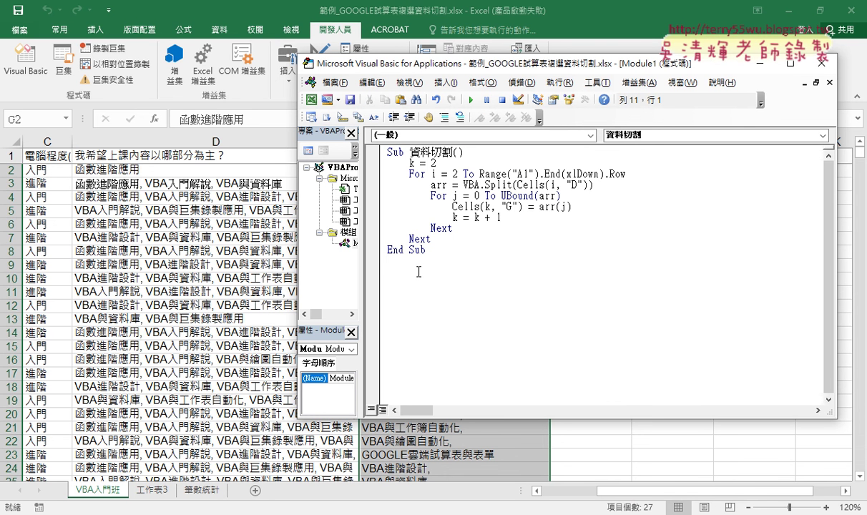
pyautogui.write('sub')
pyautogui.write('清除')
pyautogui.press('Return')
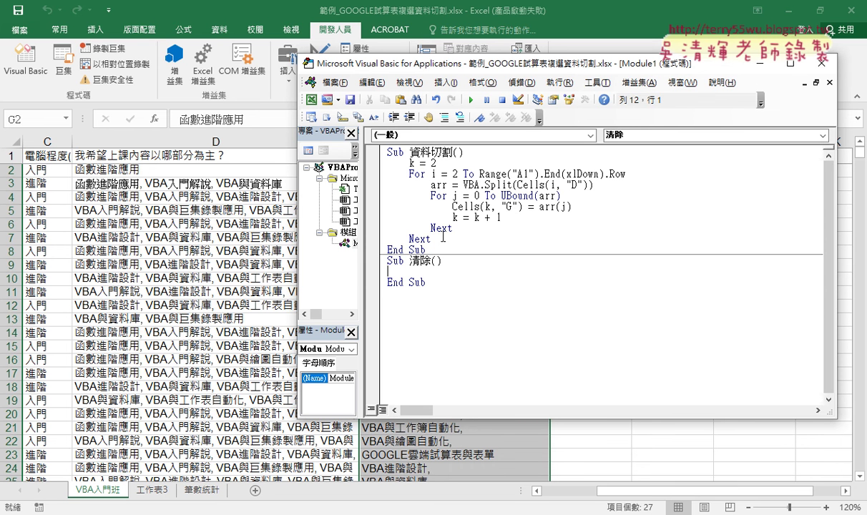
# Step: Paste the For i = 2 To Range("A1").End(xlDown).Row header into 清除 and close it with Next
pyautogui.moveTo(410, 174); pyautogui.dragTo(632, 173)
pyautogui.hotkey('ctrl', 'c')
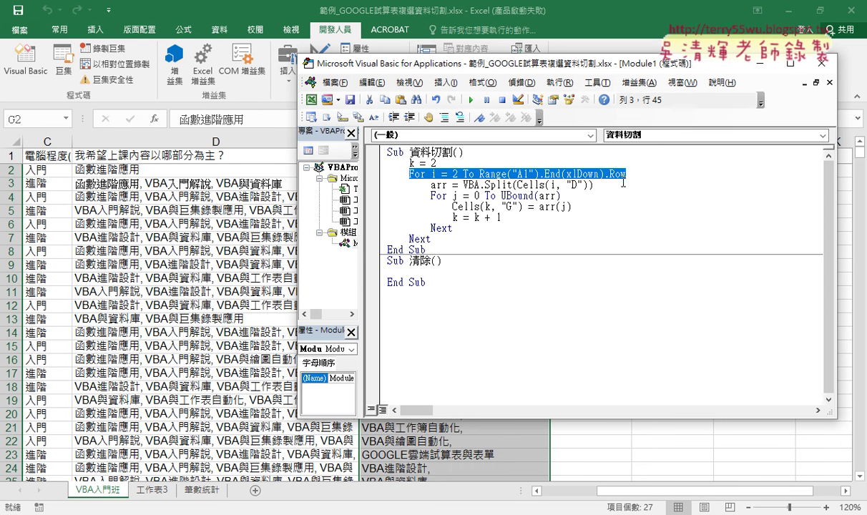
pyautogui.click(443, 272)
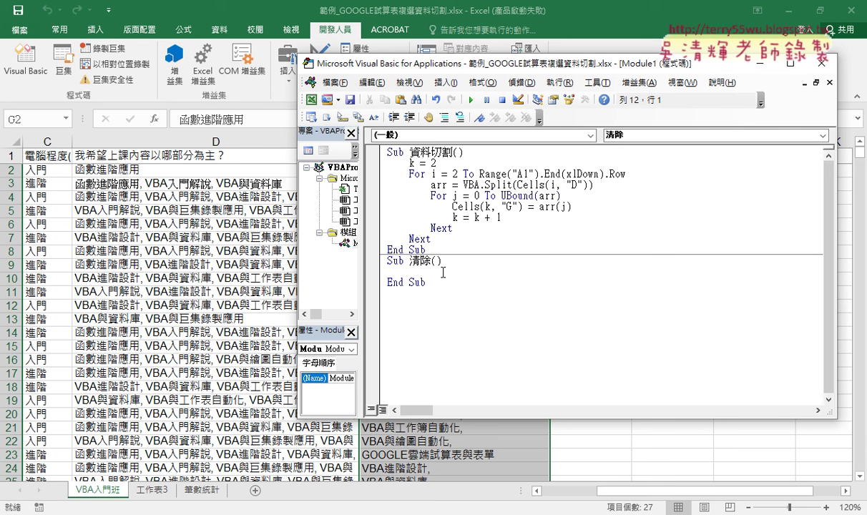
pyautogui.hotkey('ctrl', 'v')
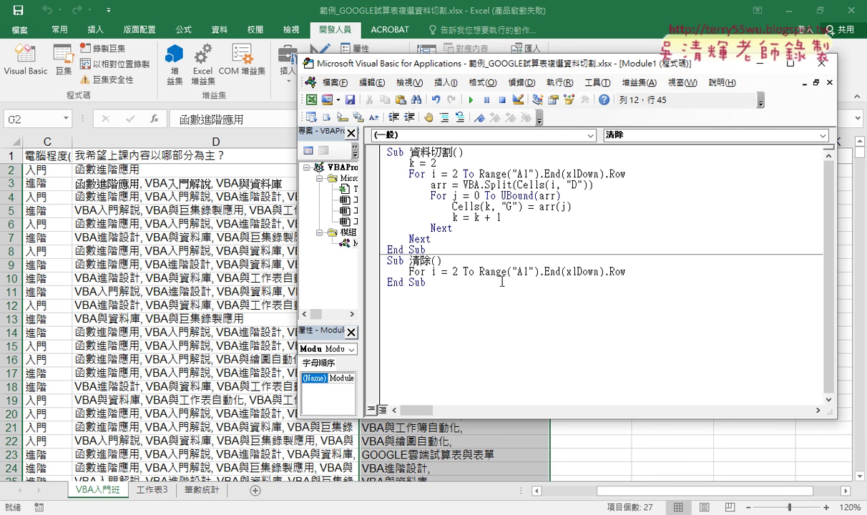
pyautogui.press('Return')
pyautogui.press('Return')
pyautogui.write('ㄋ一')
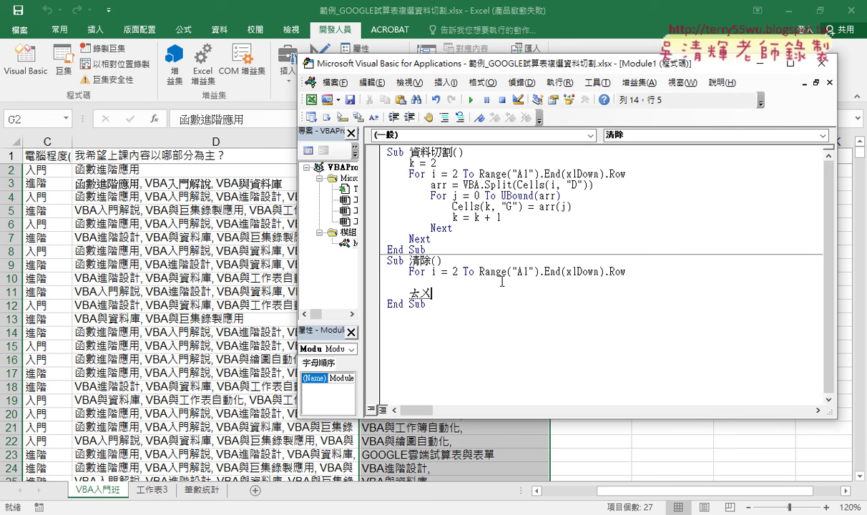
pyautogui.press('Escape')
pyautogui.write('next')
pyautogui.press('Up')
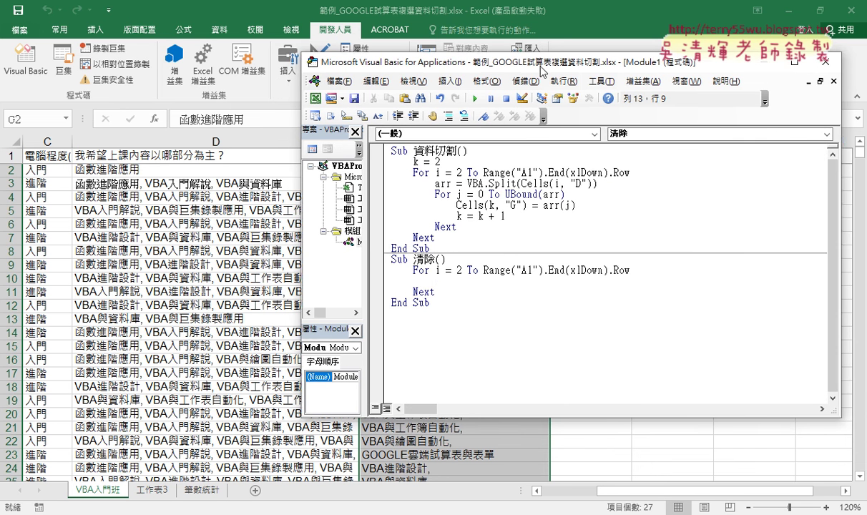
pyautogui.moveTo(494, 63); pyautogui.dragTo(693, 64)
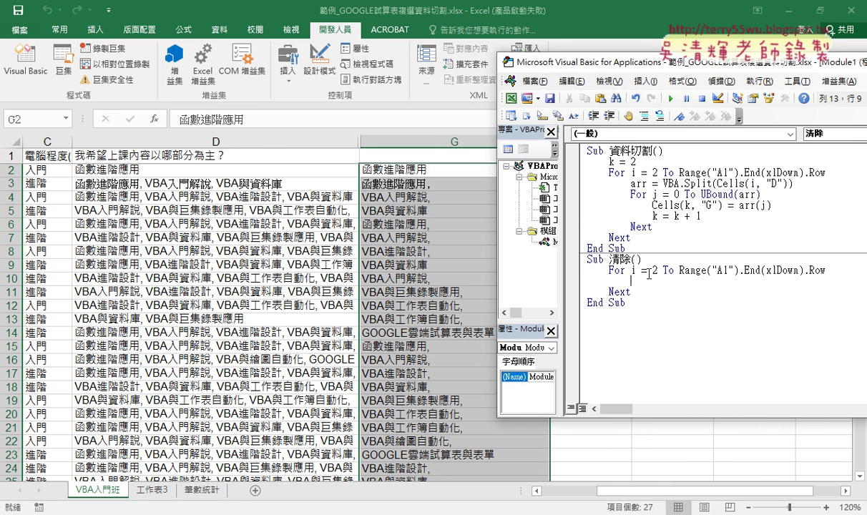
# Step: Add Cells(i, "G") = "" inside the 清除 loop and run the macro with F5
pyautogui.write('cell')
pyautogui.write('s(')
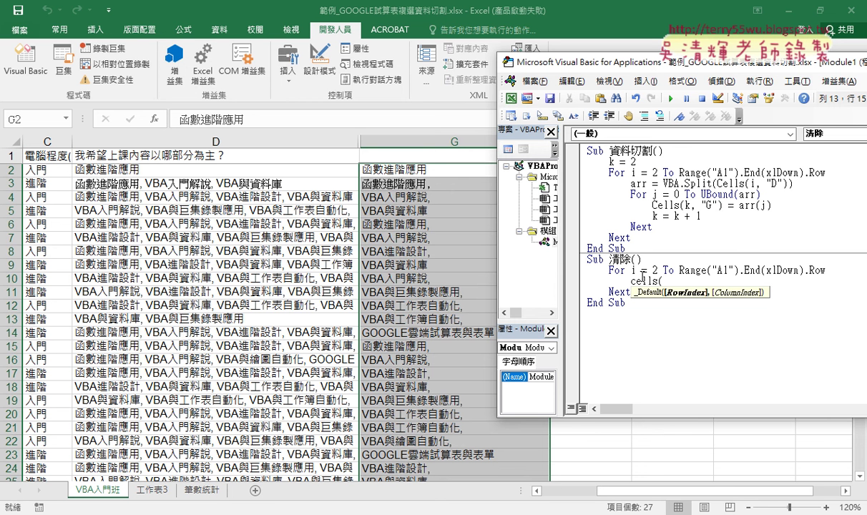
pyautogui.write('i,"G')
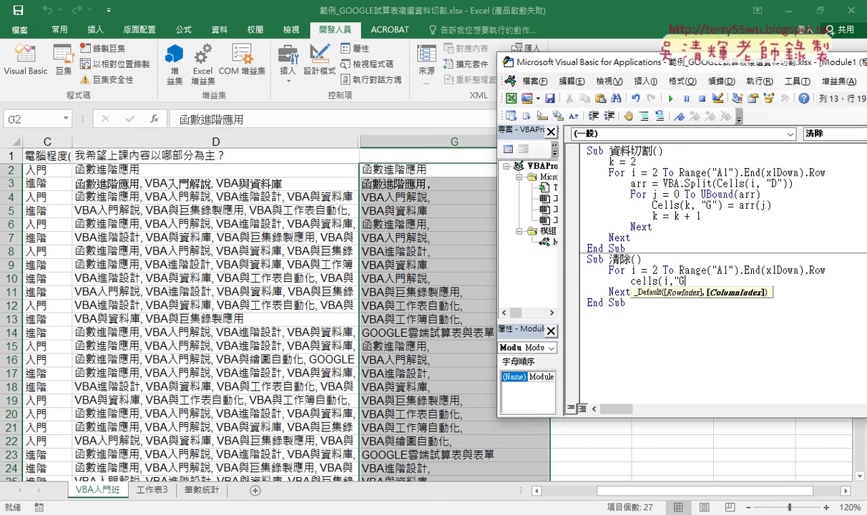
pyautogui.write('")=')
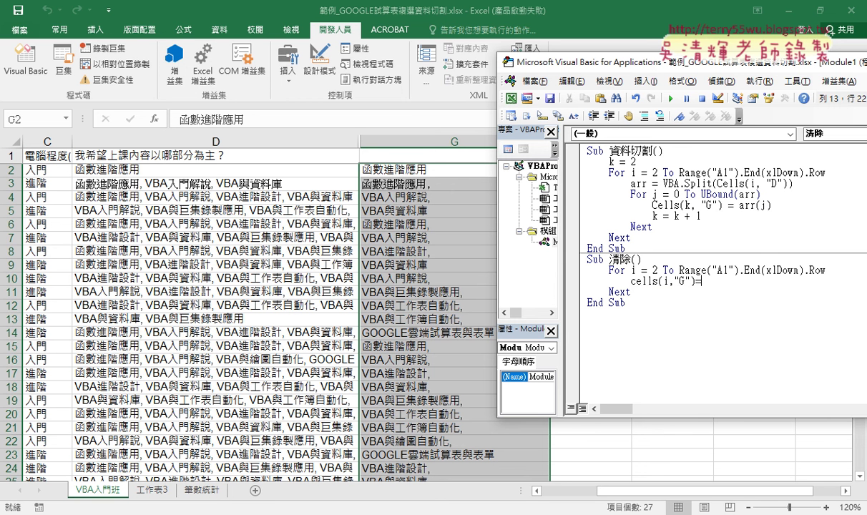
pyautogui.write('"')
pyautogui.click(680, 346)
pyautogui.click(673, 281)
pyautogui.press('F5')
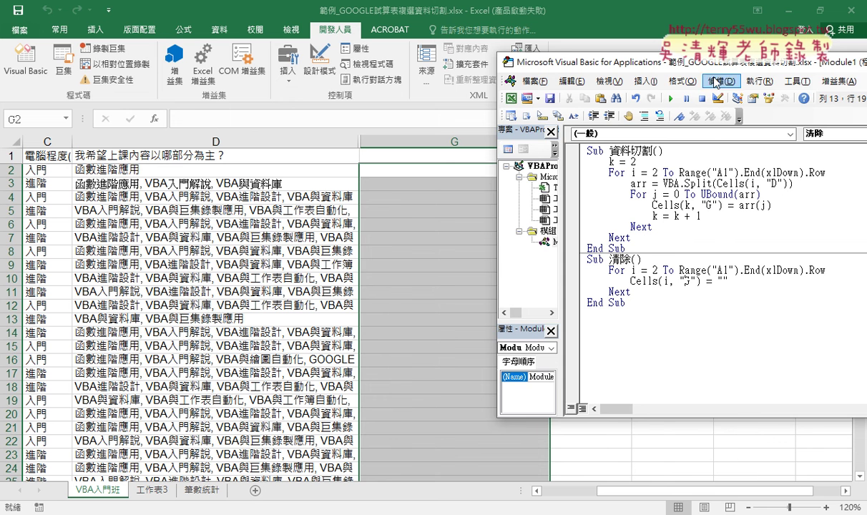
pyautogui.moveTo(712, 67); pyautogui.dragTo(624, 260)
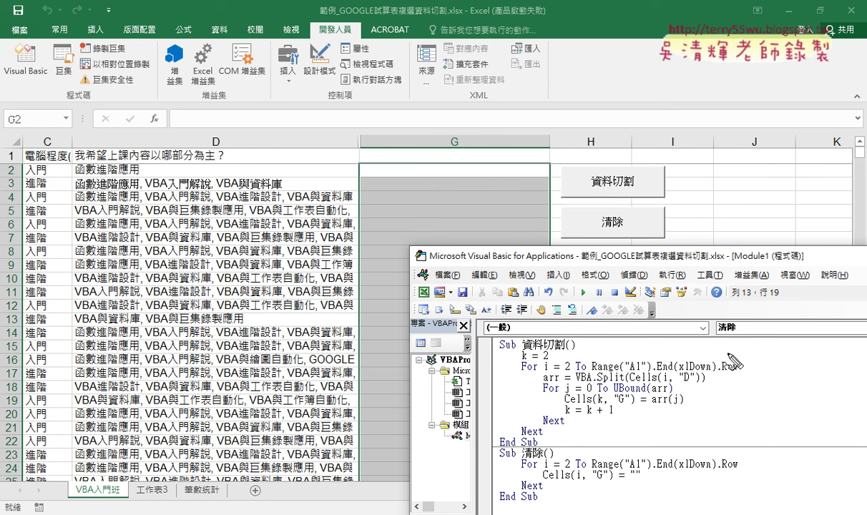
# Step: Use the sheet's 資料切割 button to fill column G, then the 清除 button to empty it
pyautogui.moveTo(728, 353); pyautogui.dragTo(676, 173)
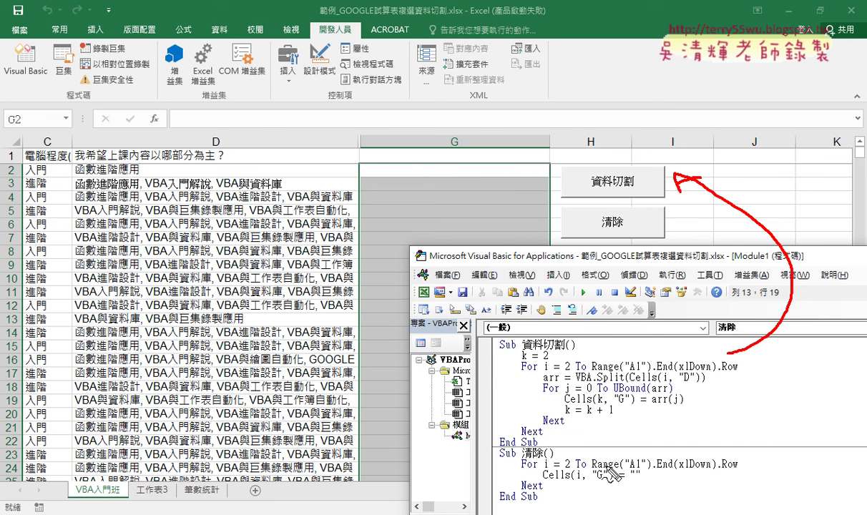
pyautogui.moveTo(694, 451)
pyautogui.mouseDown()
pyautogui.moveTo(737, 393)
pyautogui.moveTo(624, 234)
pyautogui.moveTo(655, 246)
pyautogui.mouseUp()
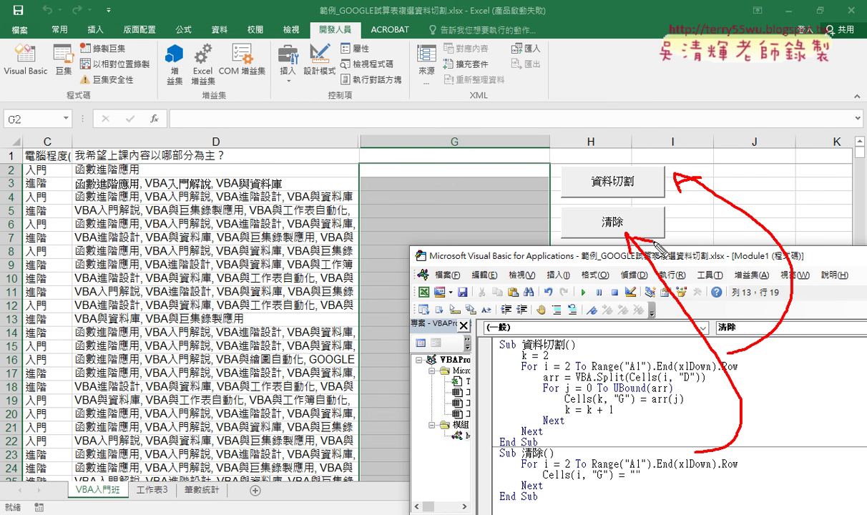
pyautogui.press('Escape')
pyautogui.click(744, 212)
pyautogui.click(620, 177)
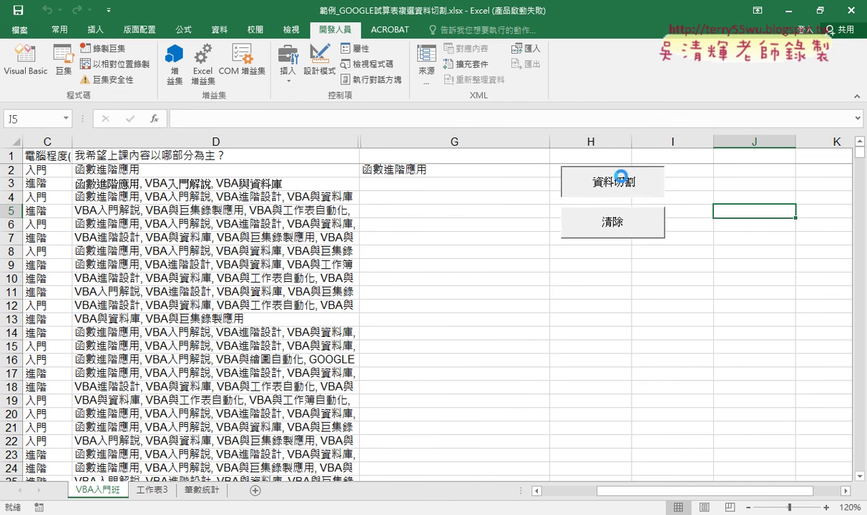
pyautogui.click(620, 235)
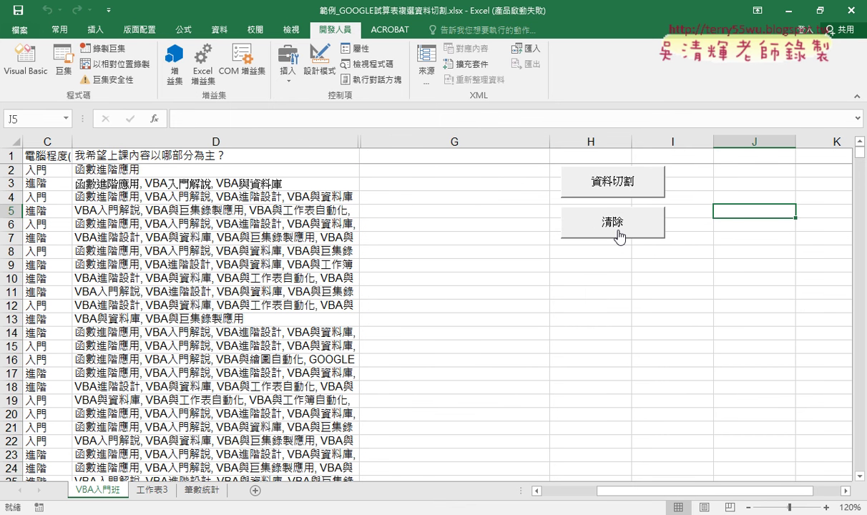